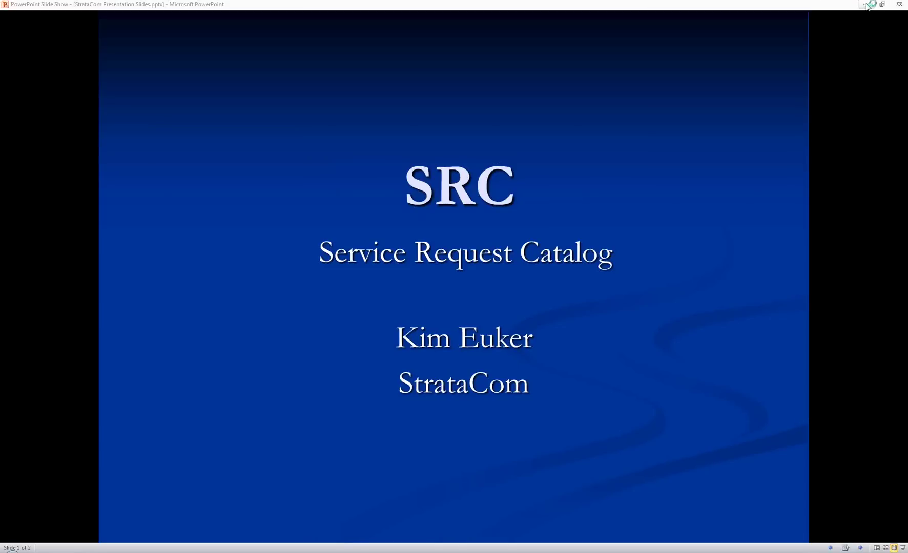
Set the slide show aside and sign in with the requester's user name and password
left_click(866, 5)
left_click(443, 295)
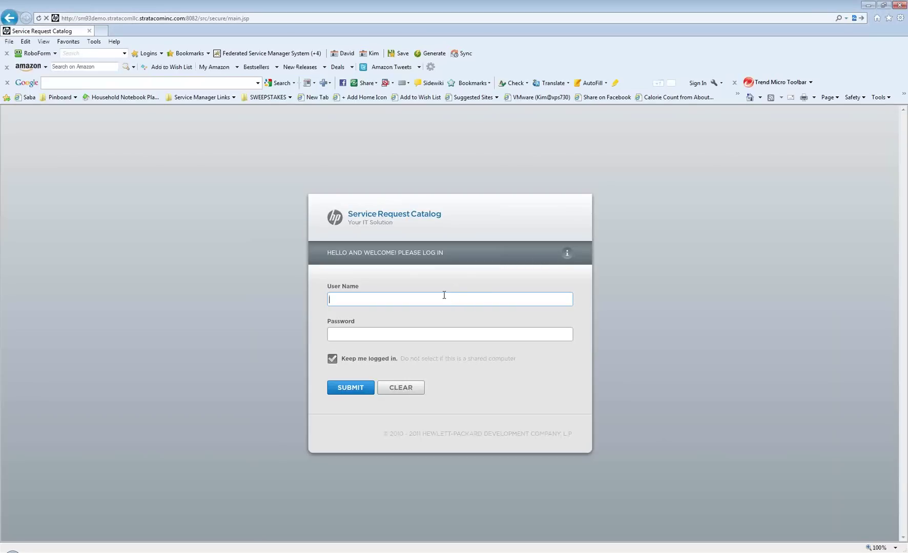
type("falcon")
key("Tab")
type("********")
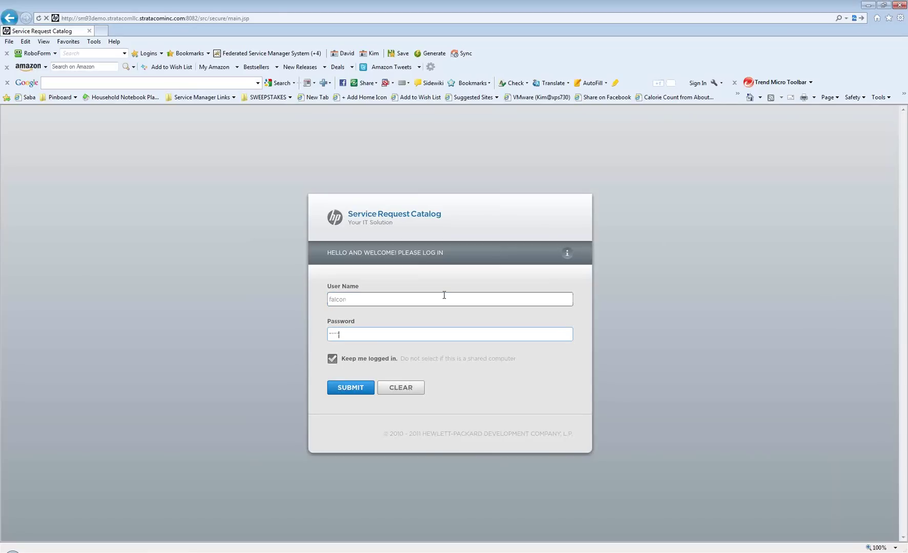
key("Return")
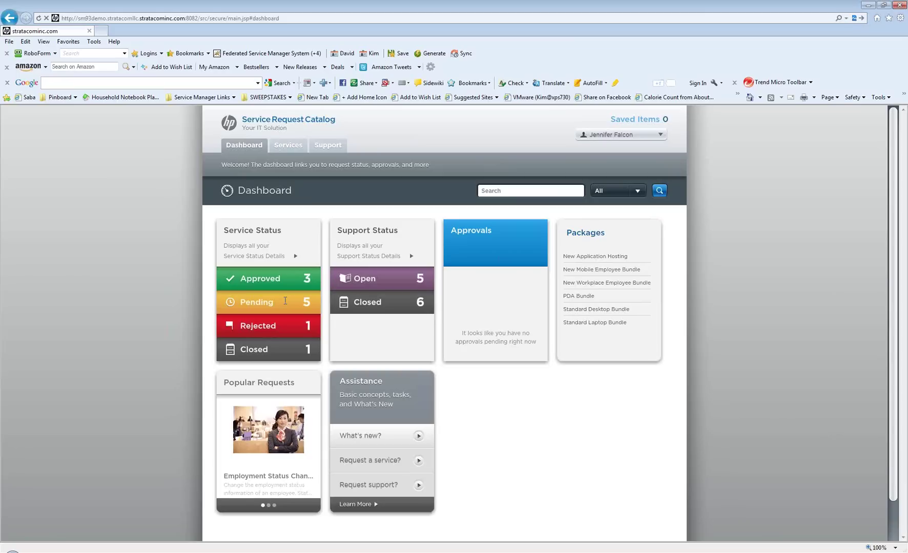
left_click(285, 301)
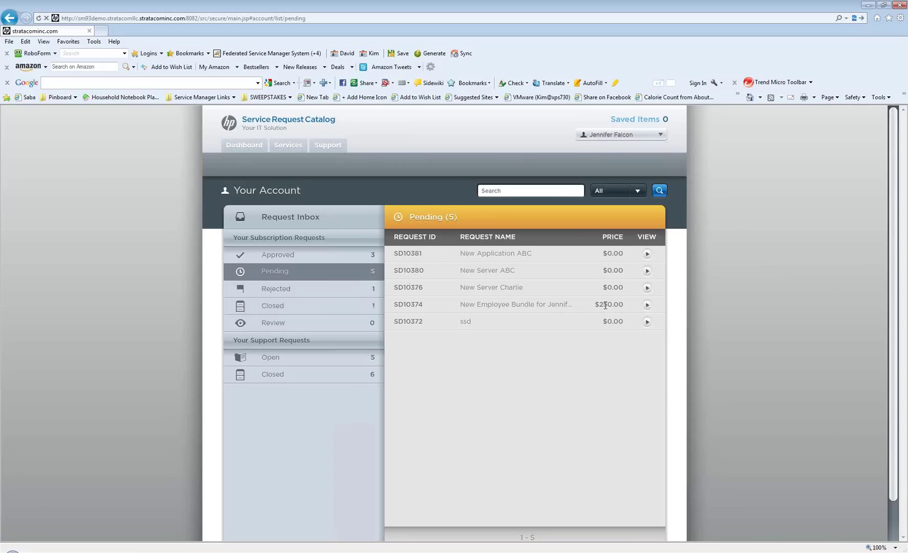
left_click(647, 287)
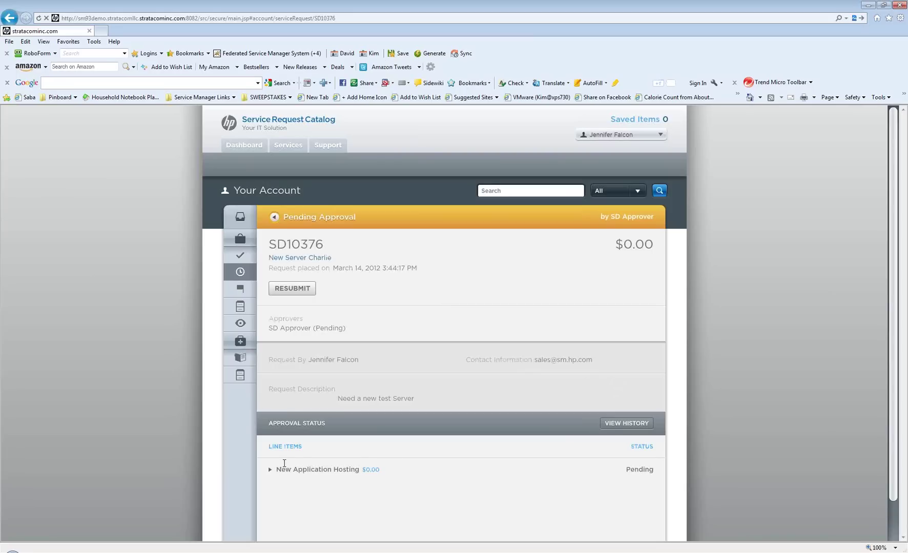
left_click(634, 423)
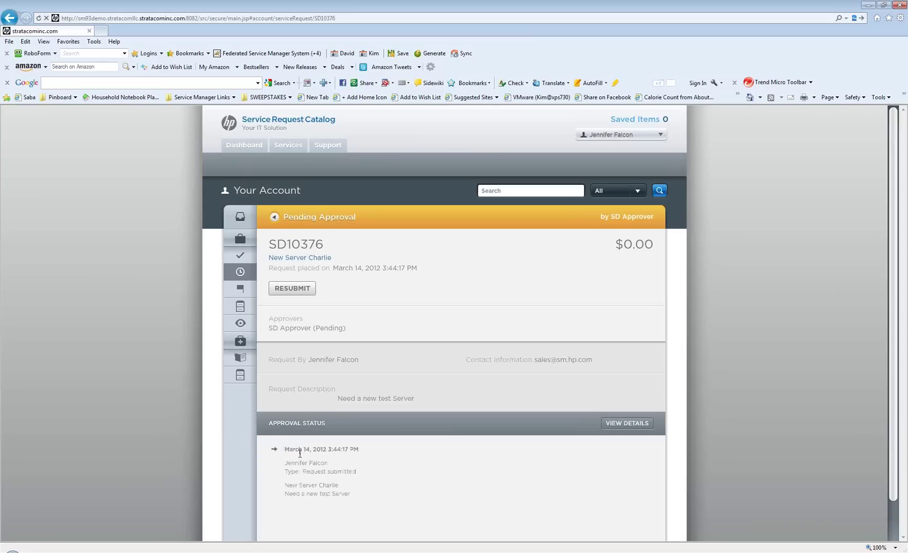
left_click(241, 141)
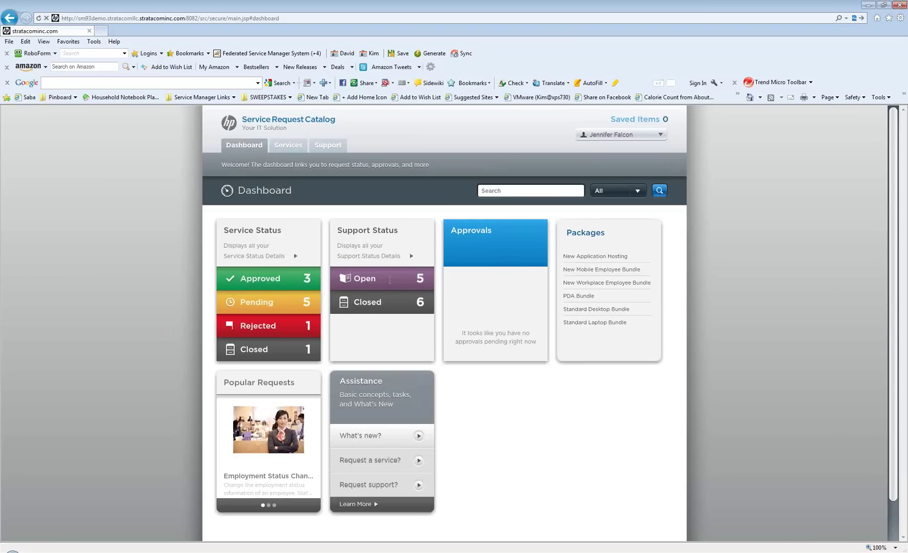
List the open support requests and view SD10366's details
left_click(390, 279)
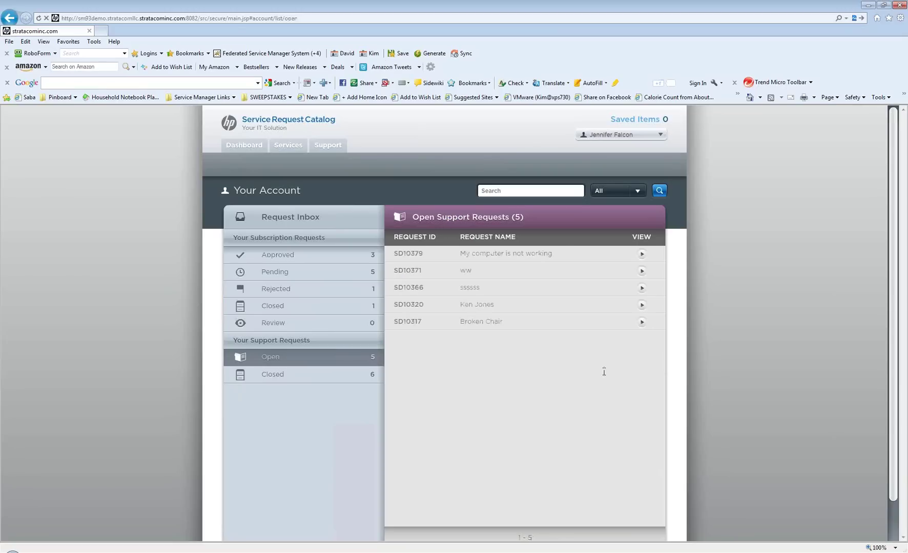
left_click(642, 288)
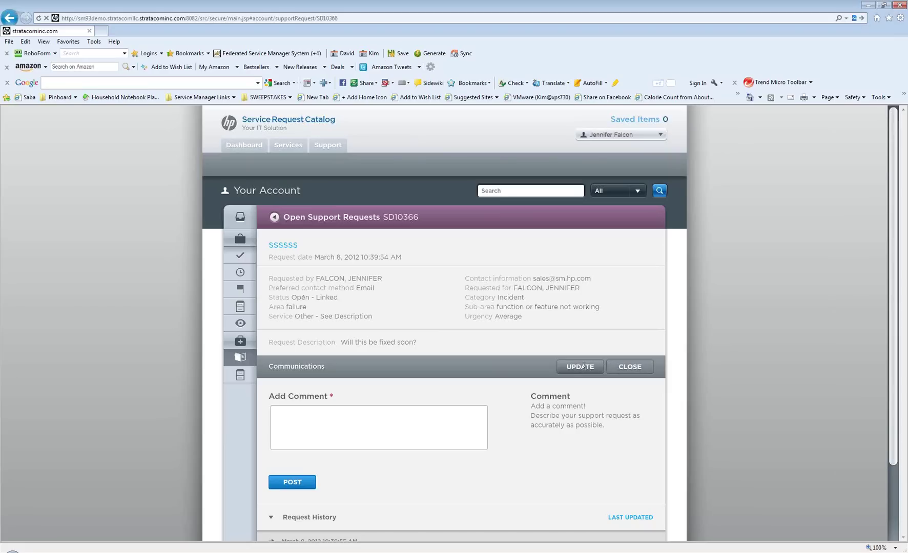
Update SD10366 to Phone contact and prepend 'Need this addressed today' to its description
left_click(583, 367)
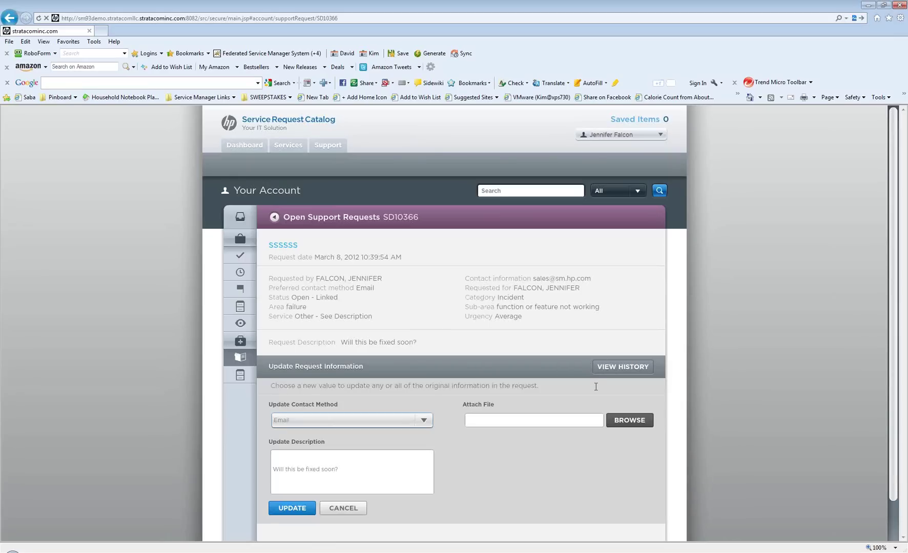
left_click(423, 419)
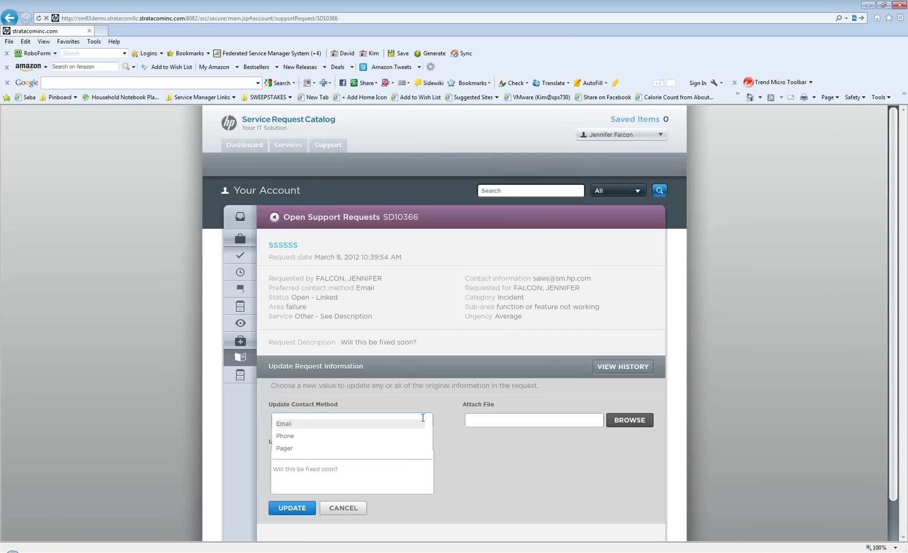
left_click(376, 436)
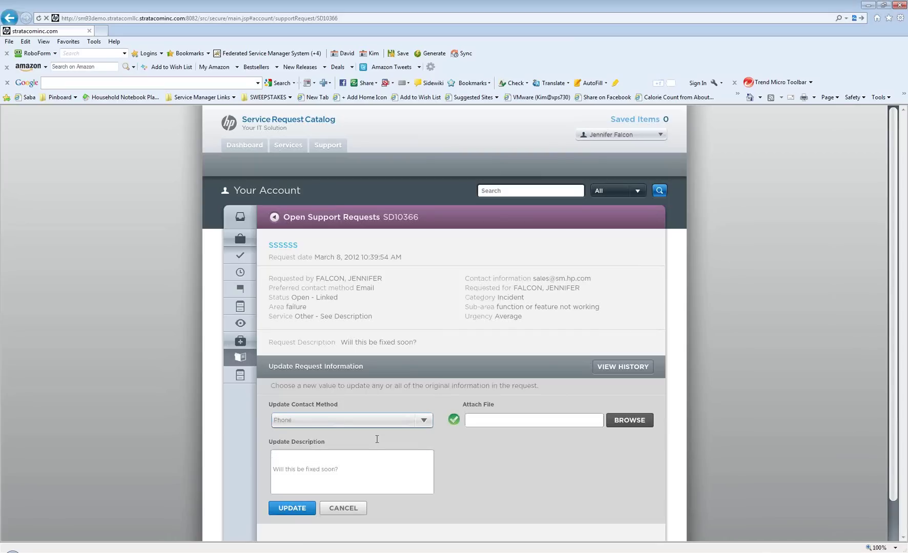
left_click(364, 460)
type("Need this addressed today")
left_click(292, 509)
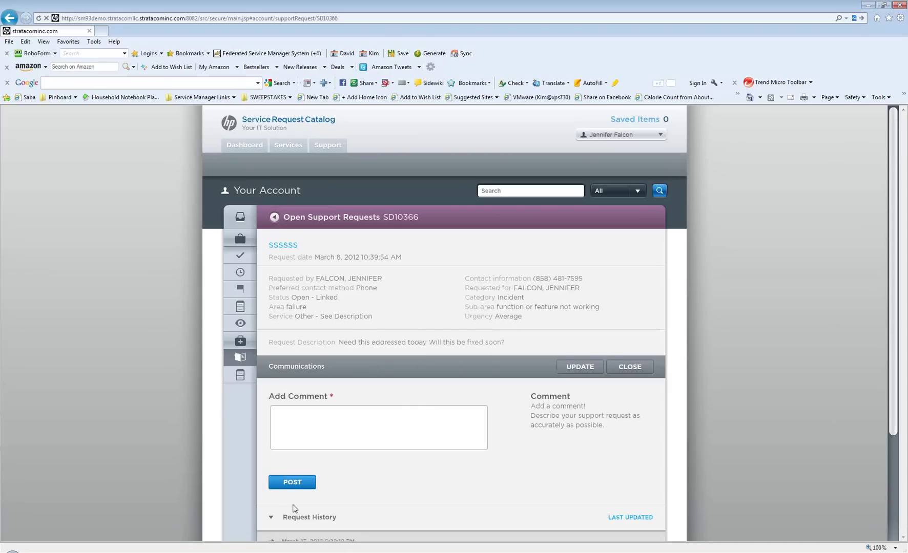
Go back to the Dashboard to see the Packages tile with its six bundles
left_click(244, 146)
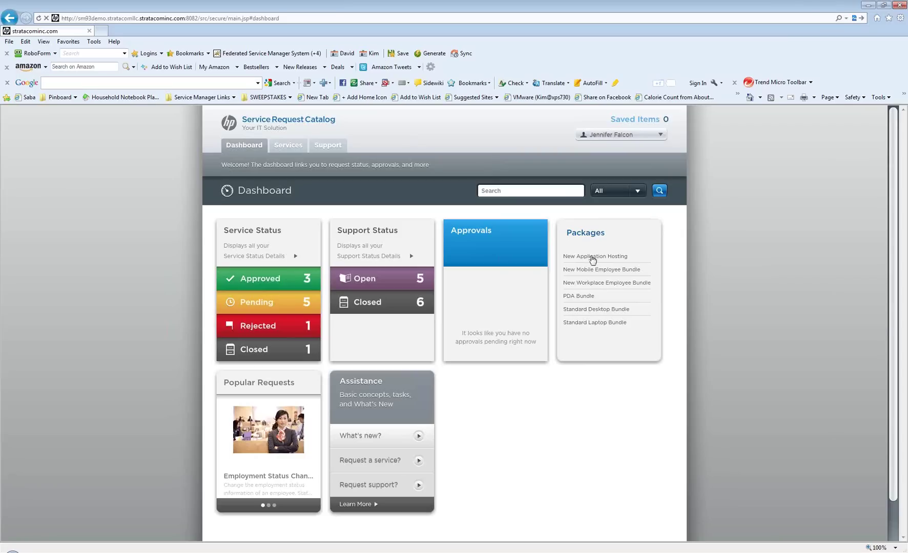
Open New Application Hosting and expand each Package Contents item to read its description
left_click(592, 257)
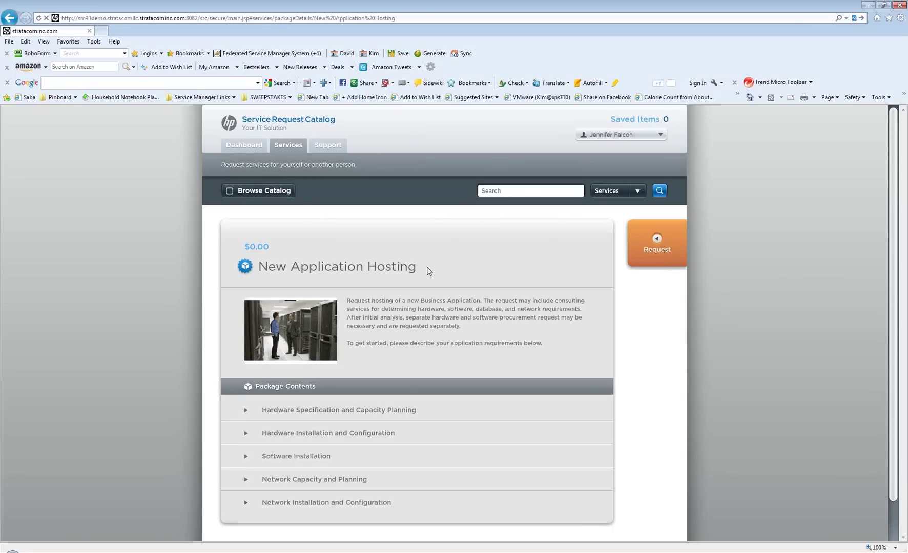
left_click(334, 384)
left_click(338, 407)
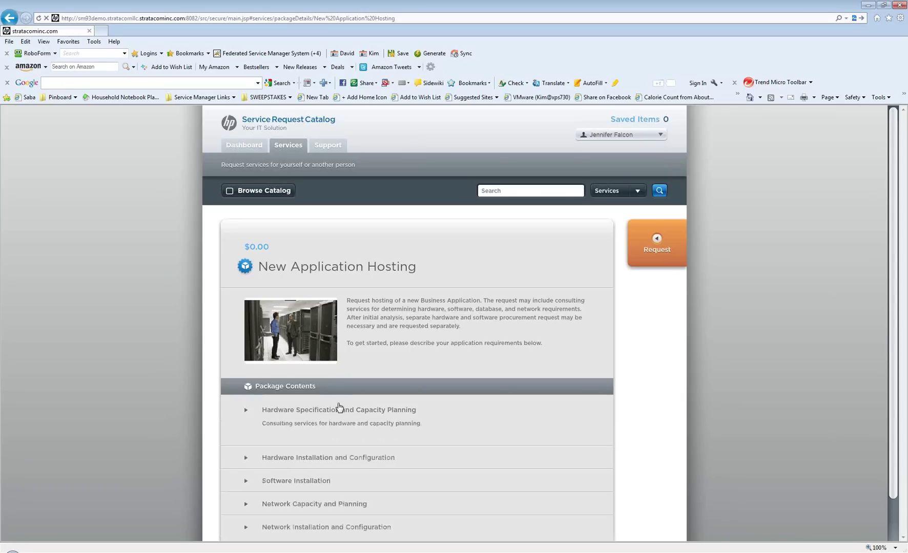
left_click(336, 450)
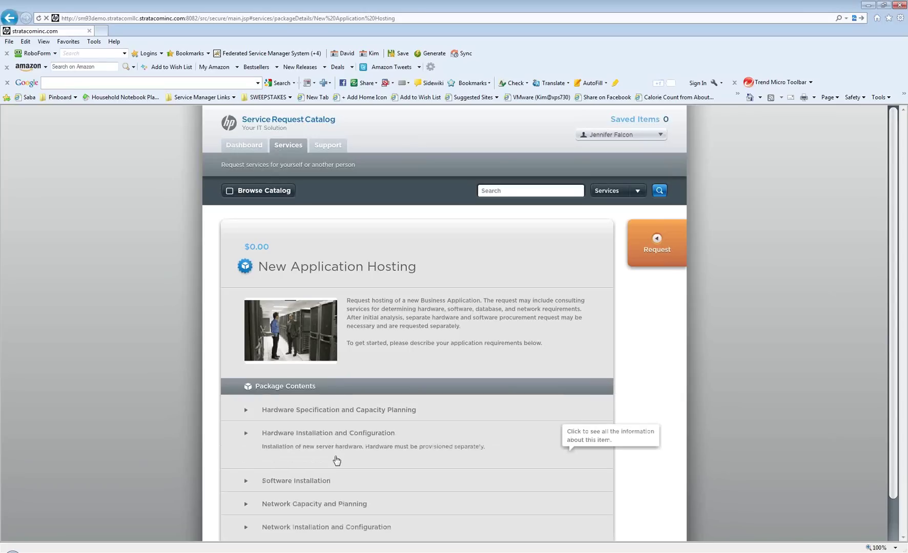
left_click(333, 479)
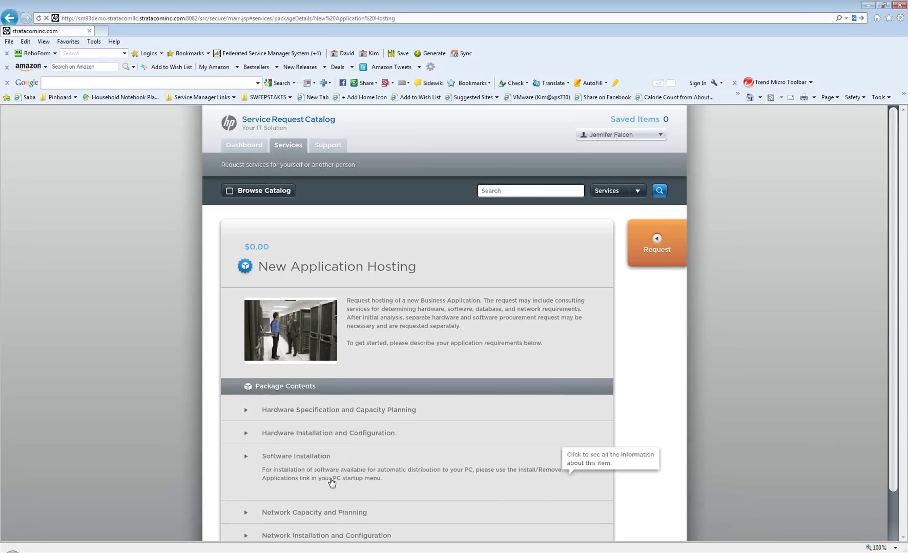
left_click(328, 513)
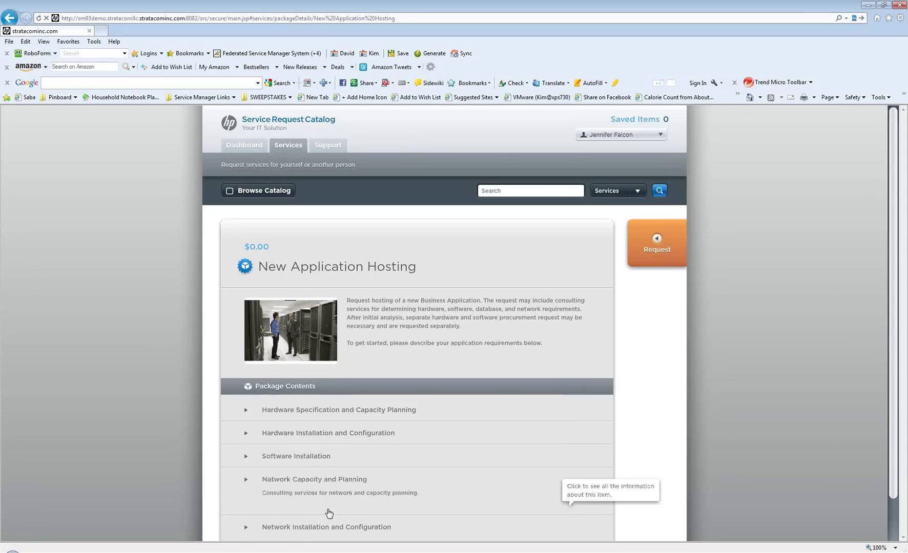
left_click(329, 523)
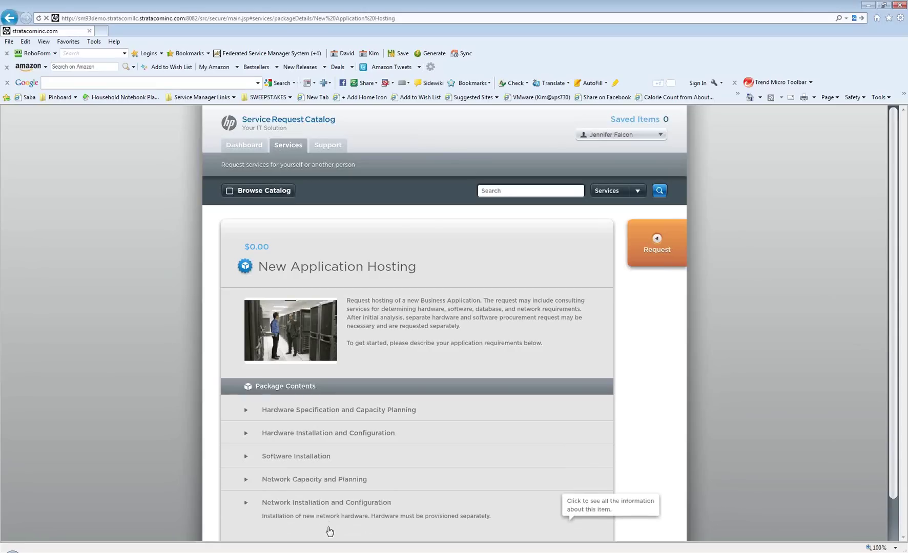
left_click(340, 496)
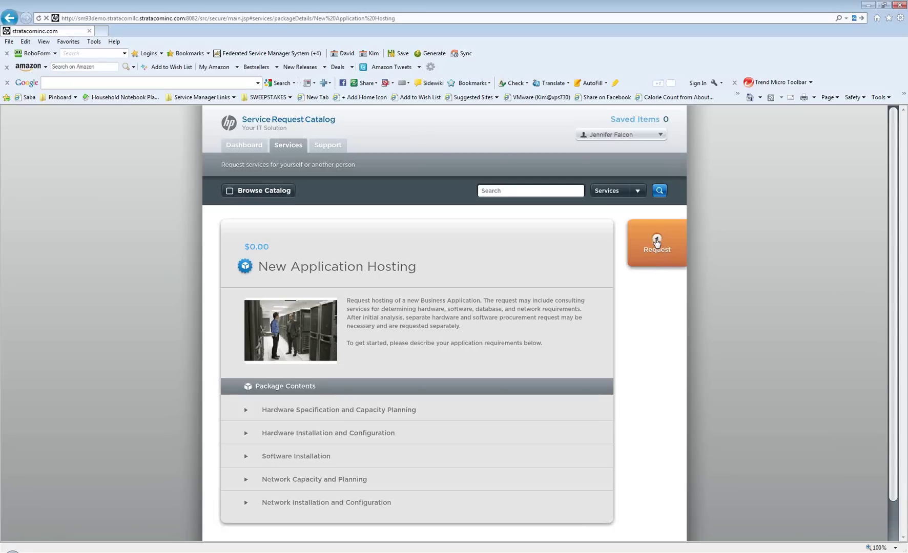
Request the New Application Hosting package for yourself and choose Request Now
left_click(656, 242)
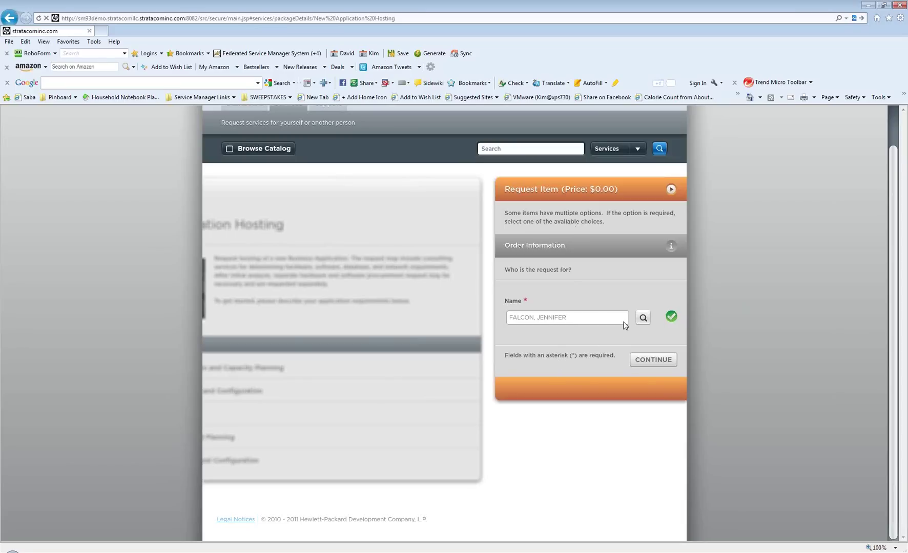
left_click(652, 360)
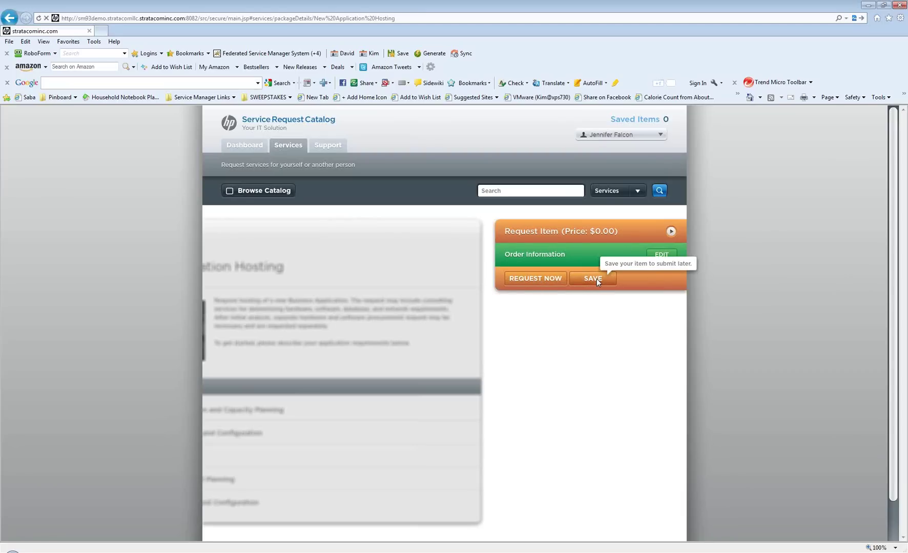
left_click(547, 279)
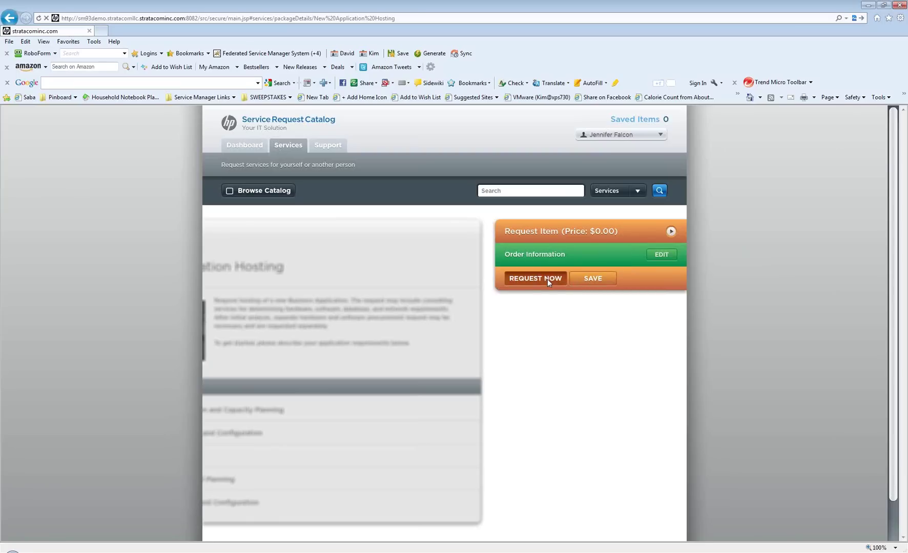
Name the request 'New App Pica' and describe it as 'Need this application to track xxxxx'
left_click(546, 332)
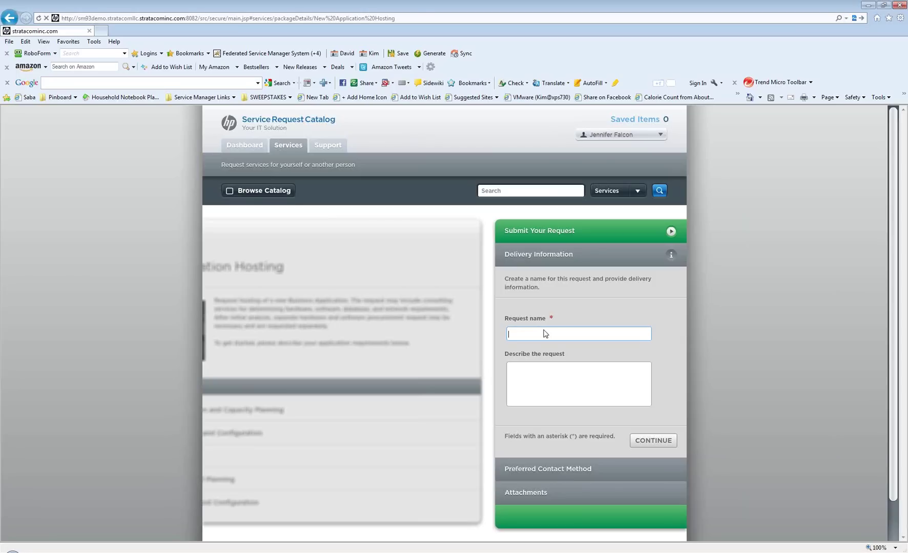
type("New App Pi")
key("Tab")
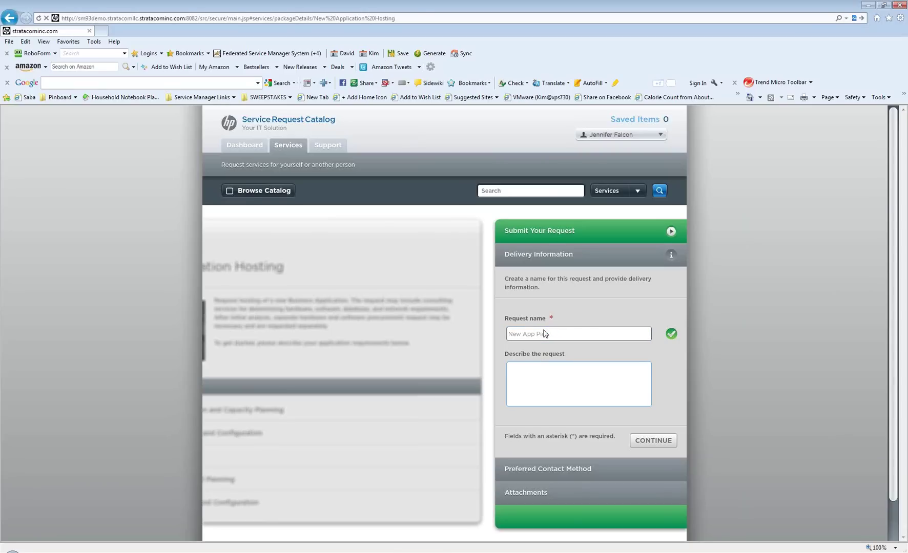
type("Need this application to track xxxxx")
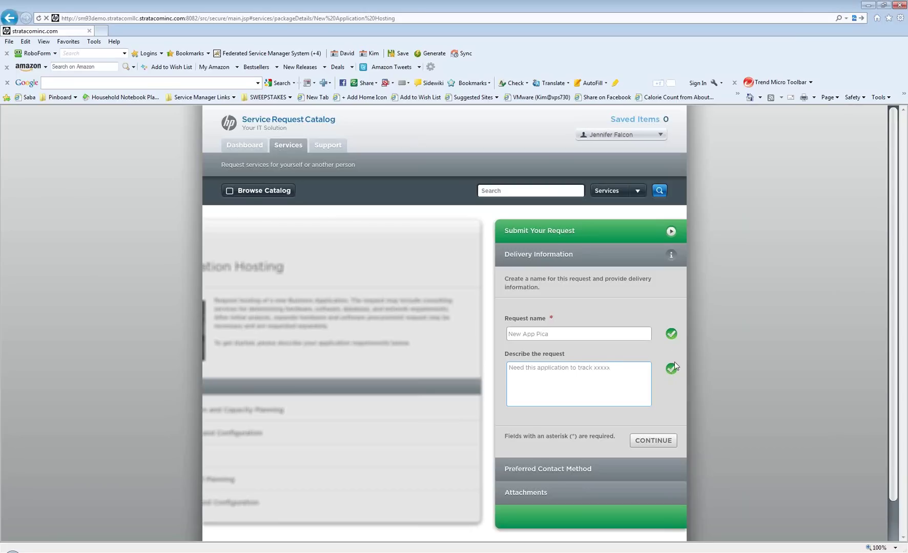
Confirm delivery details, choose Email as the contact method, and skip attachments
left_click(654, 441)
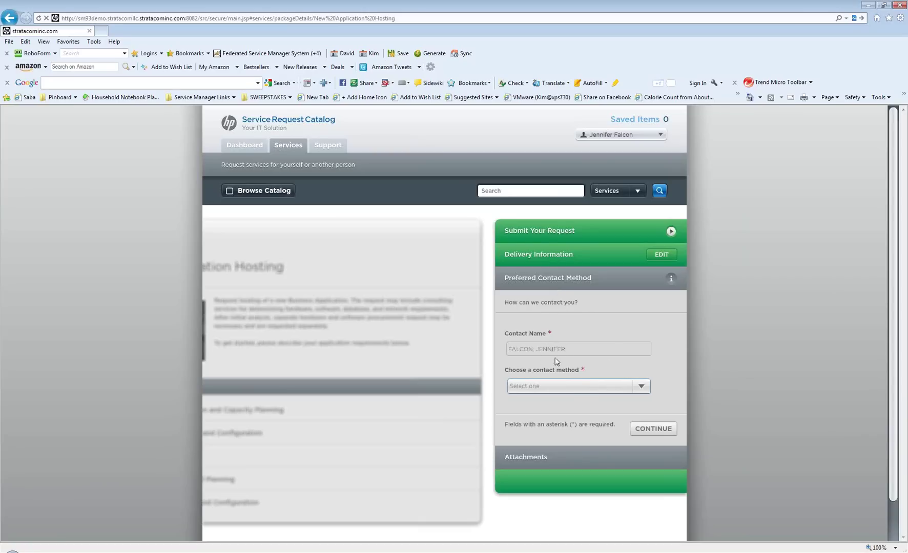
left_click(641, 385)
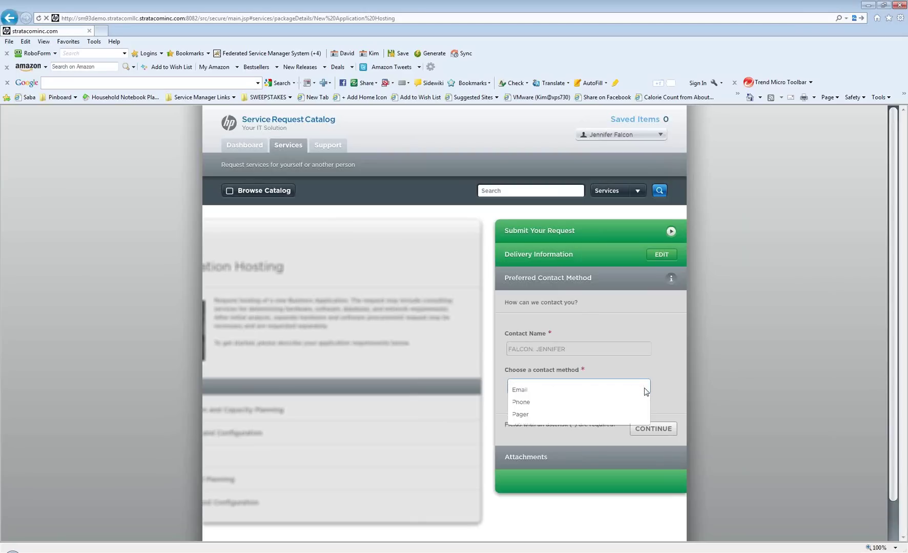
left_click(543, 394)
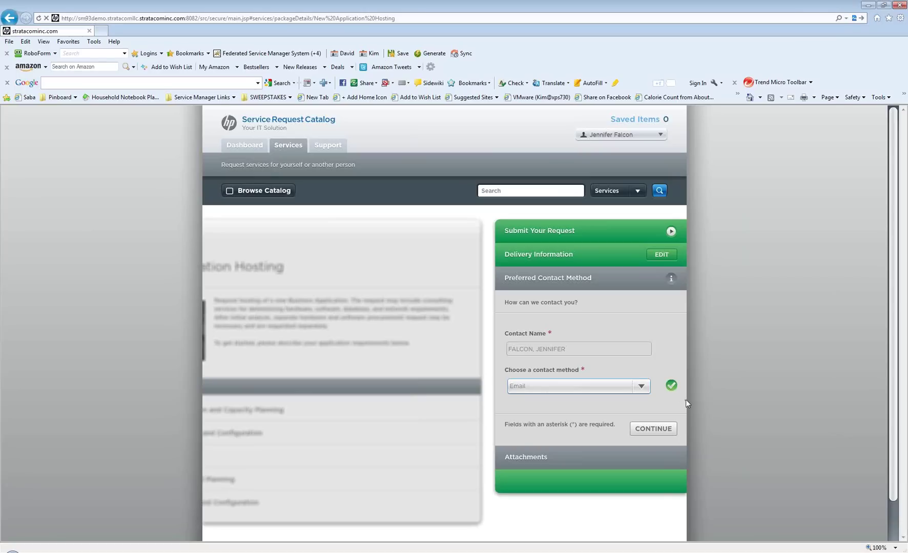
left_click(648, 429)
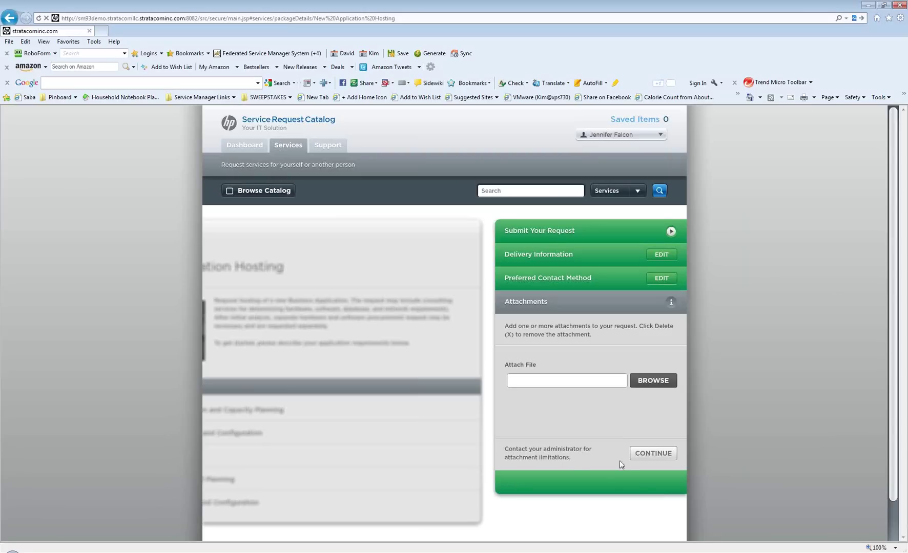
left_click(647, 455)
scroll(647, 456, "down", 1)
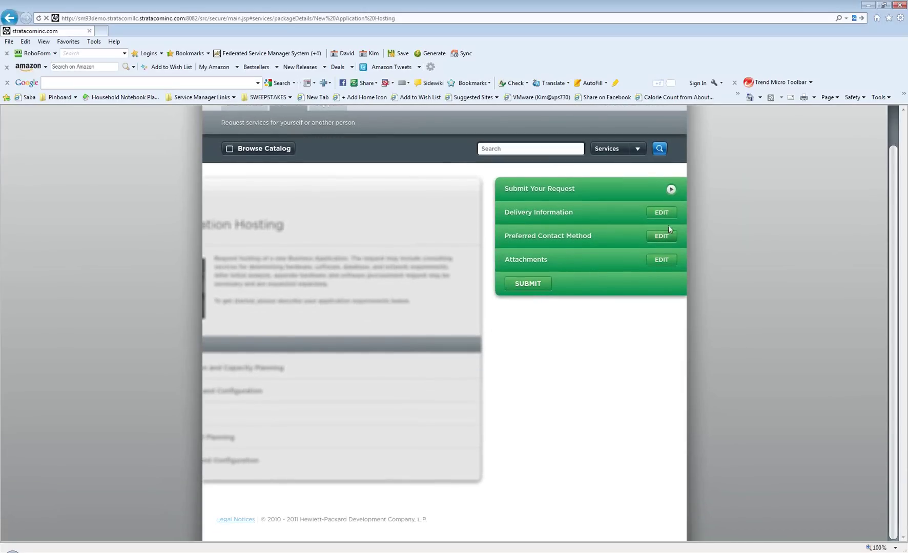
Submit the hosting request, check the confirmation with its request ID, then return to the Dashboard
left_click(528, 284)
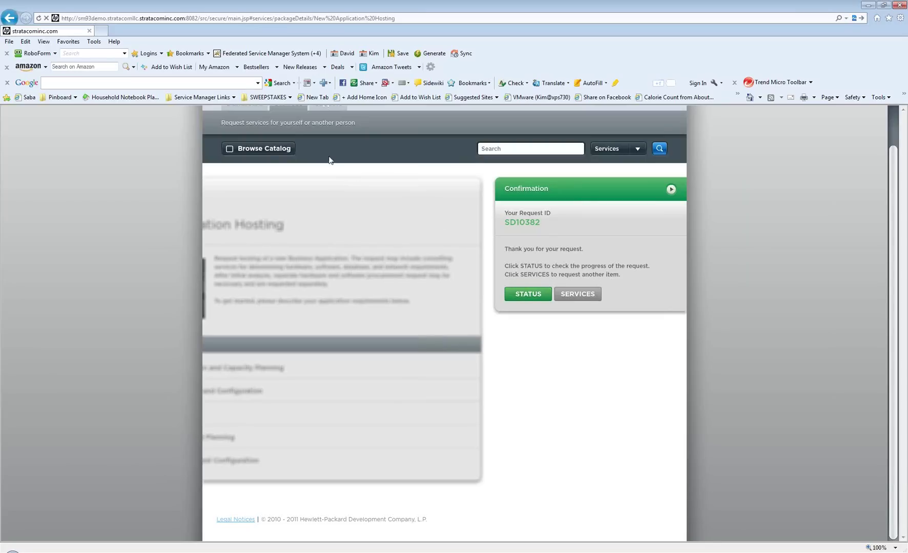
scroll(364, 208, "up", 2)
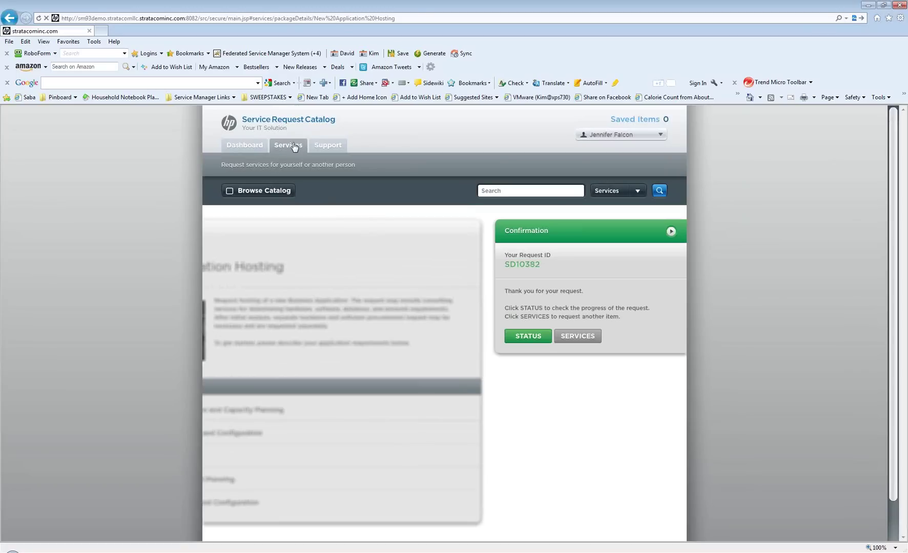
left_click(254, 146)
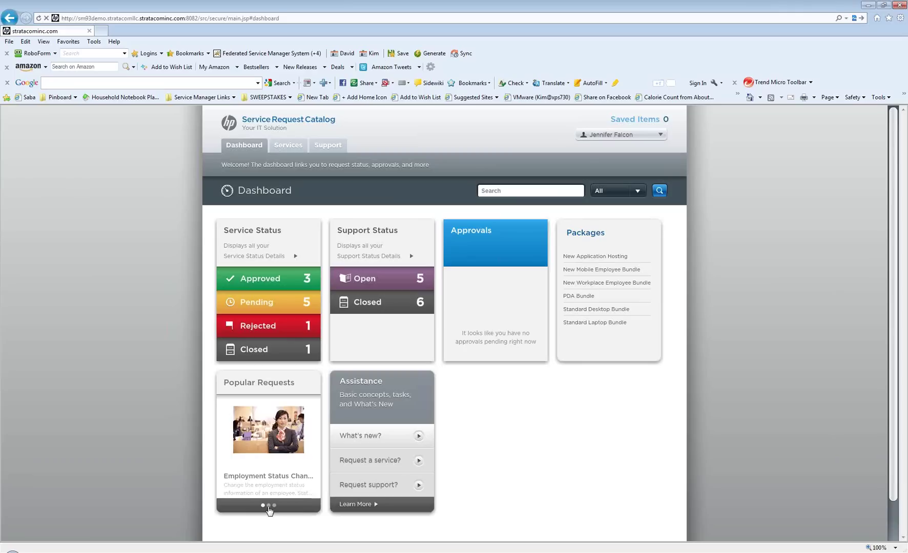
left_click(269, 506)
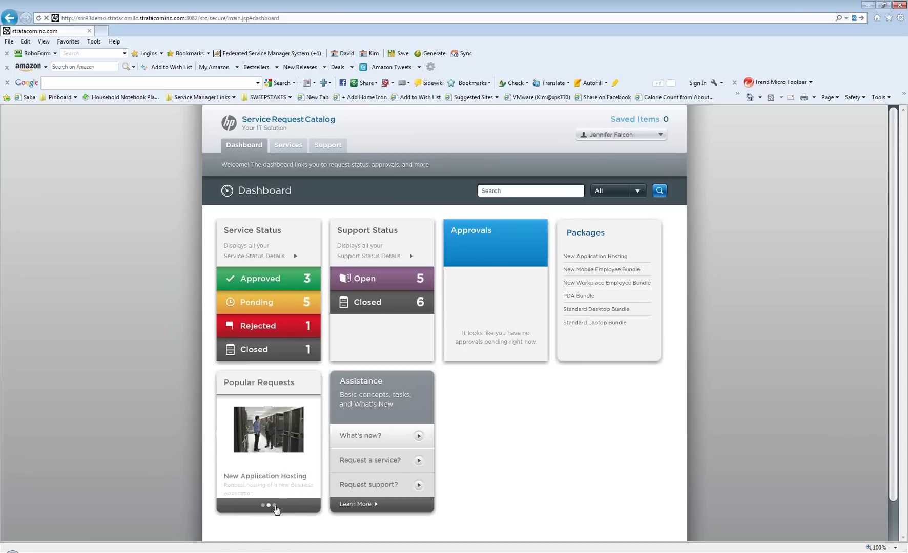
left_click(275, 506)
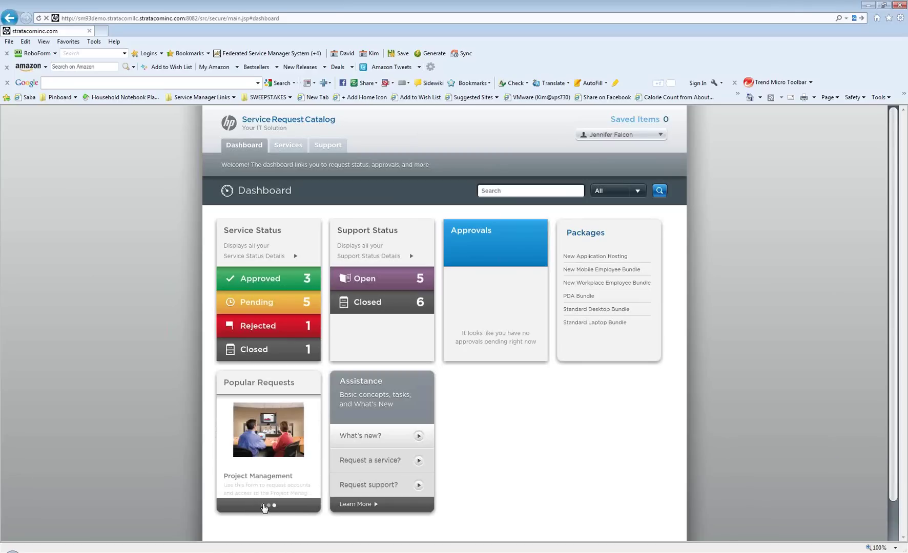
left_click(263, 505)
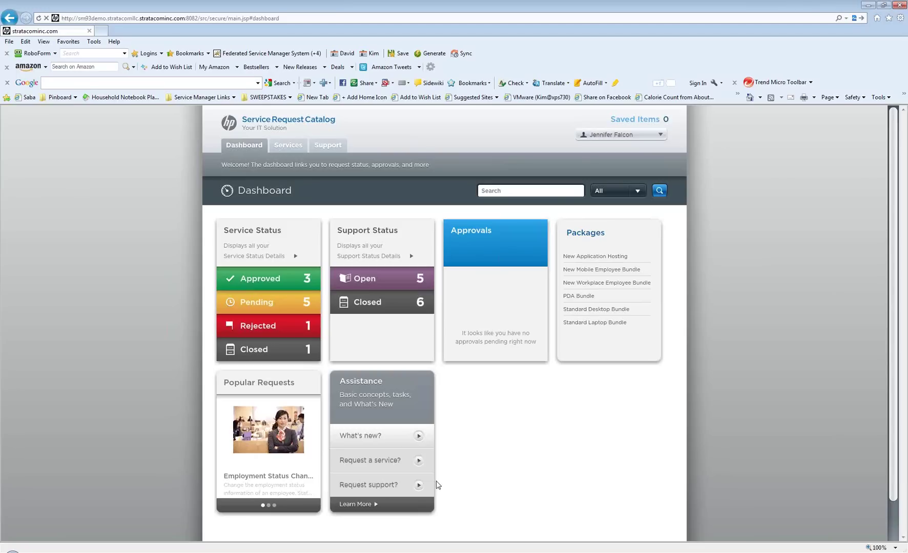
Switch to the Services tab showing the Request Items or Services catalog icon legend
left_click(292, 147)
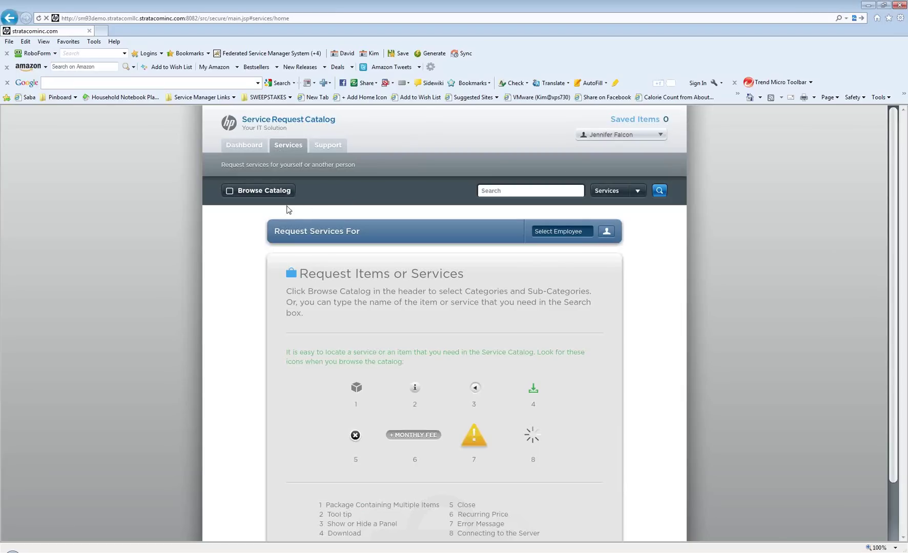
Browse the service catalog categories and list the items in New Change Request.sub
left_click(250, 192)
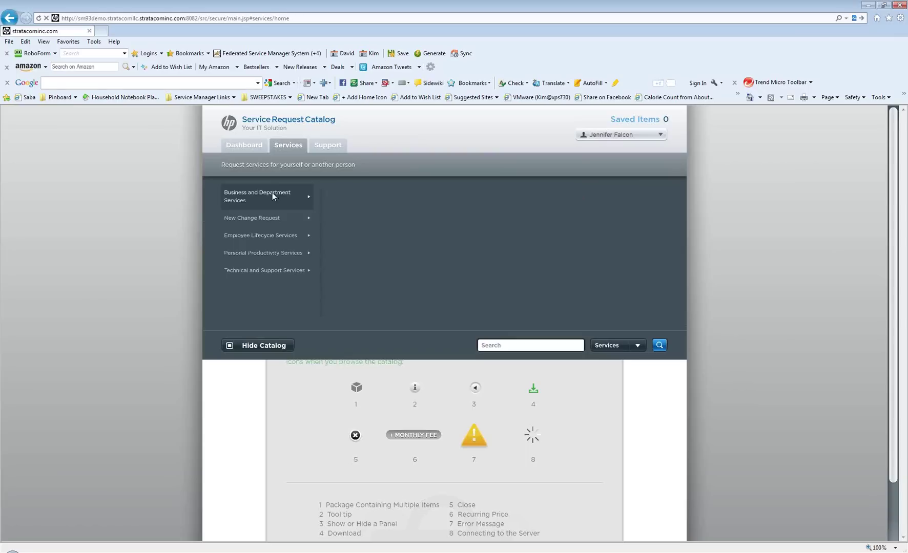
mouse_move(263, 218)
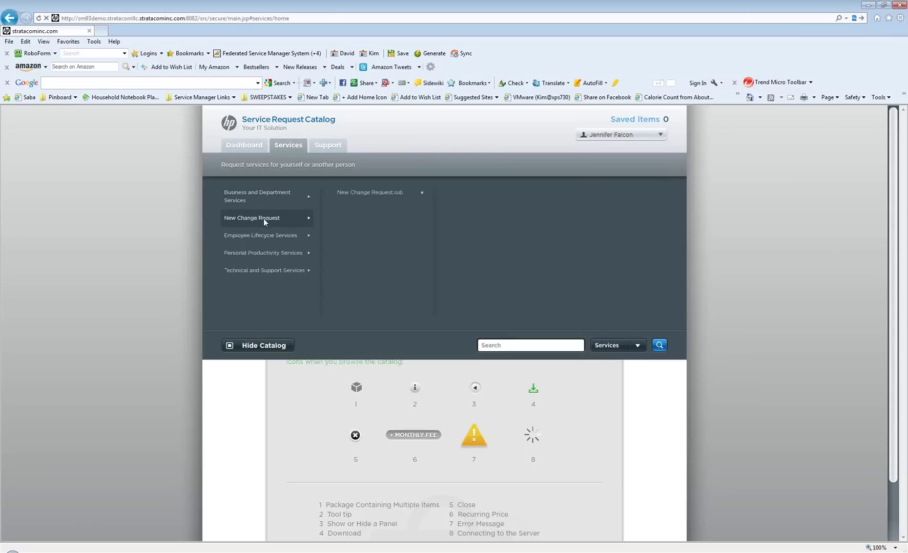
left_click(368, 193)
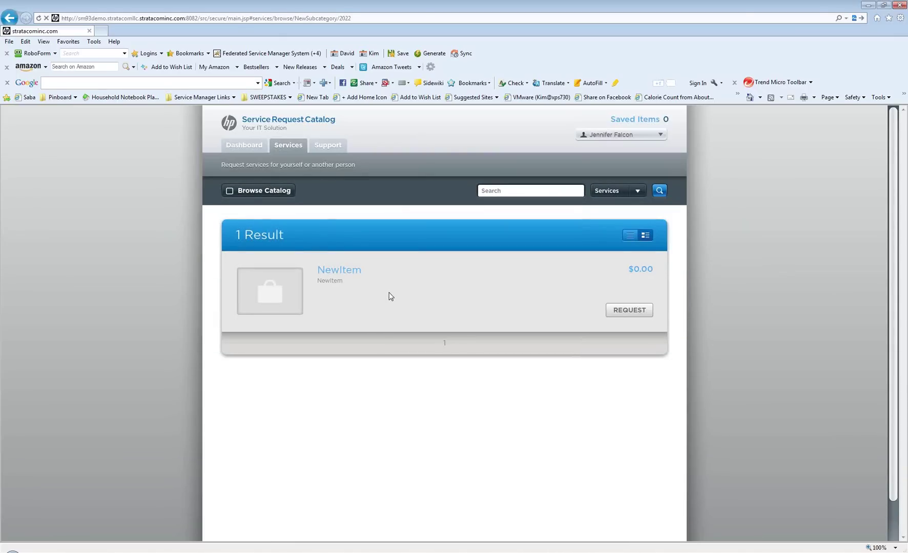
Search the catalog for 'email'
left_click(258, 190)
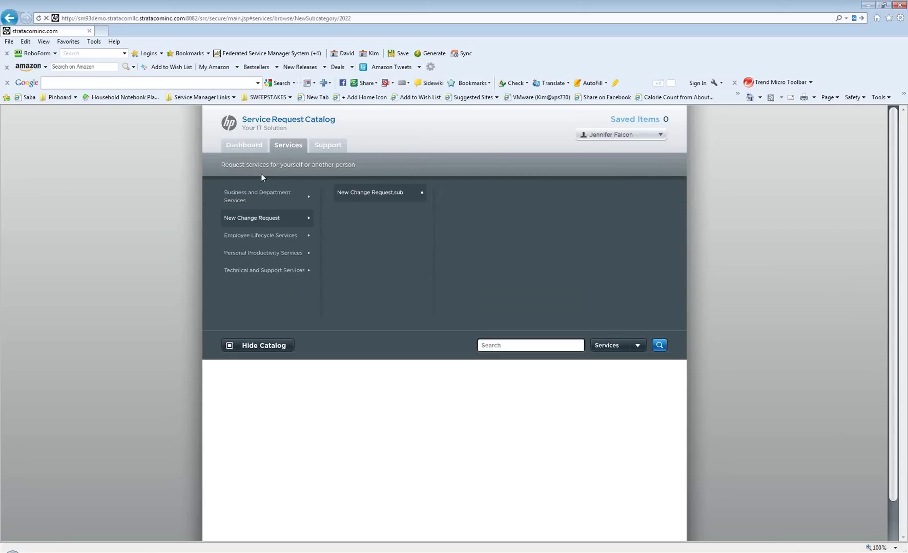
left_click(501, 344)
type("email")
key("Return")
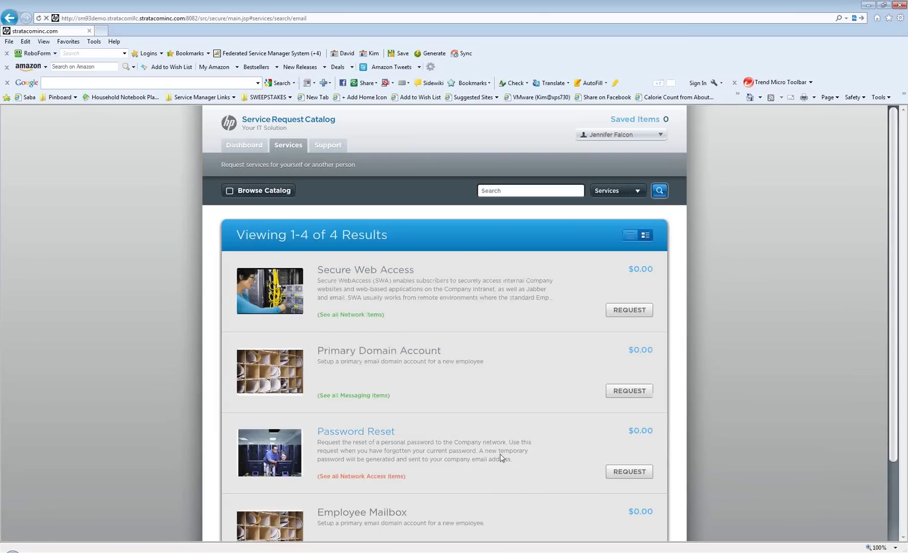
Request Password Reset, naming it 'password reset for exchange' with description 'cant remember password'
left_click(627, 473)
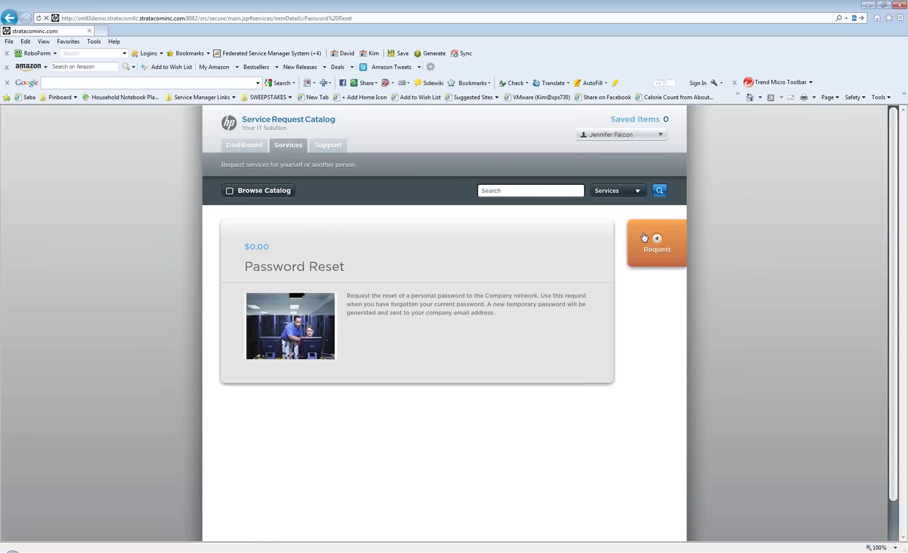
left_click(651, 242)
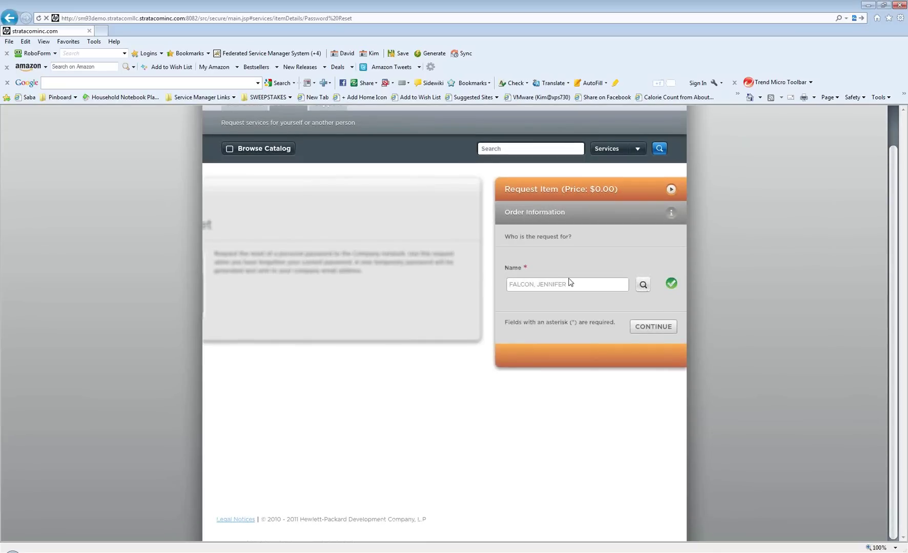
left_click(653, 327)
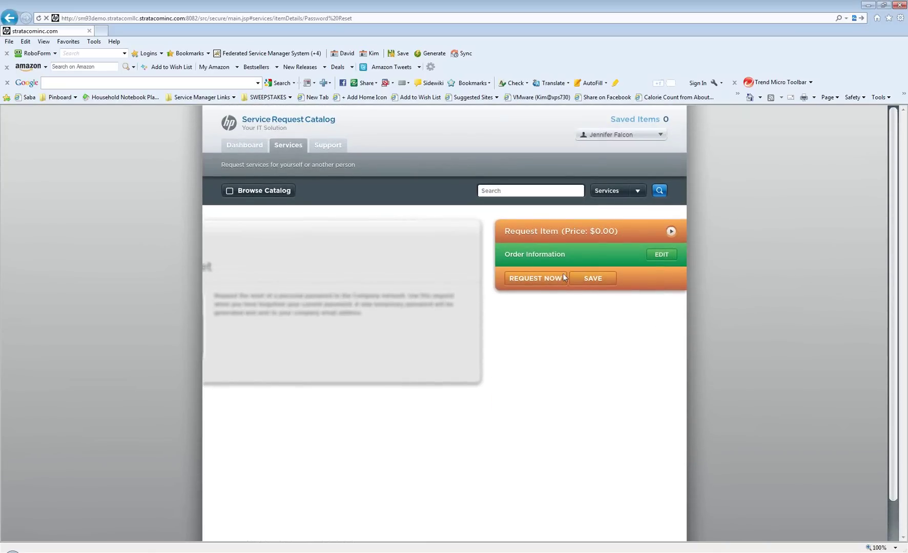
left_click(545, 277)
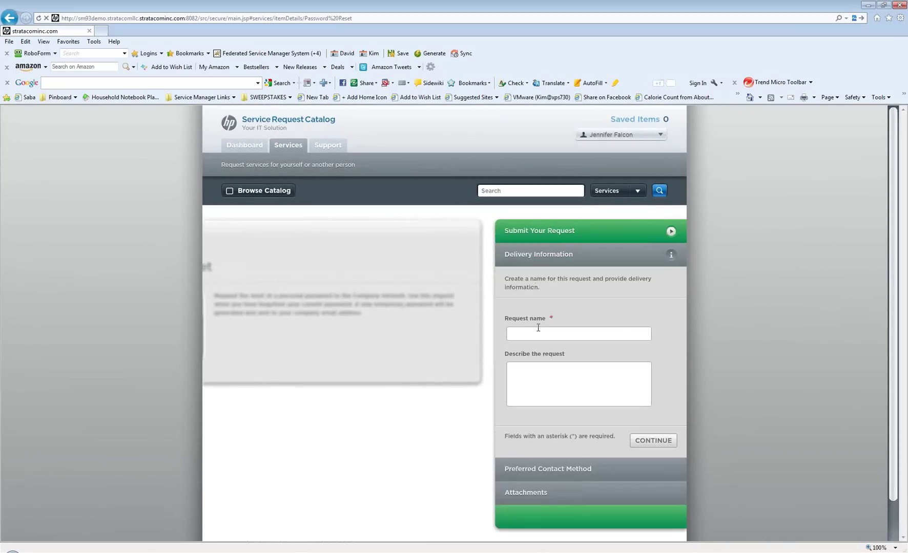
type("password")
type(" reset for ")
type("exchange")
type("can ")
type("t remember ")
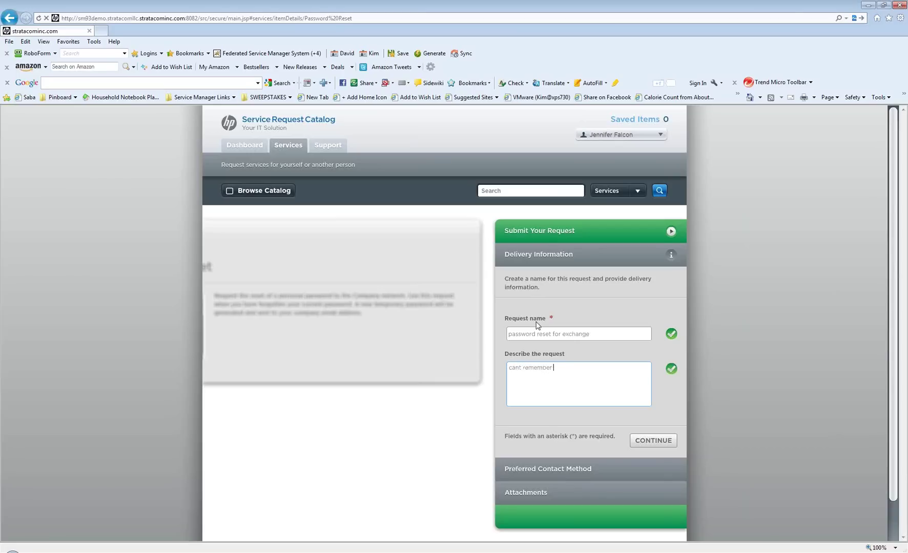
type("password")
Choose Phone as contact method, skip attachments and submit, getting request ID SD10383
left_click(663, 443)
left_click(593, 390)
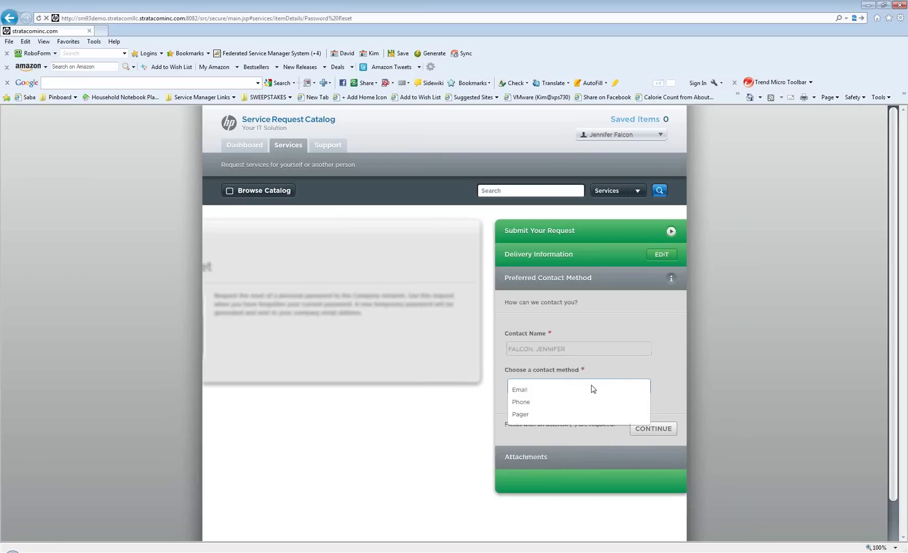
left_click(533, 405)
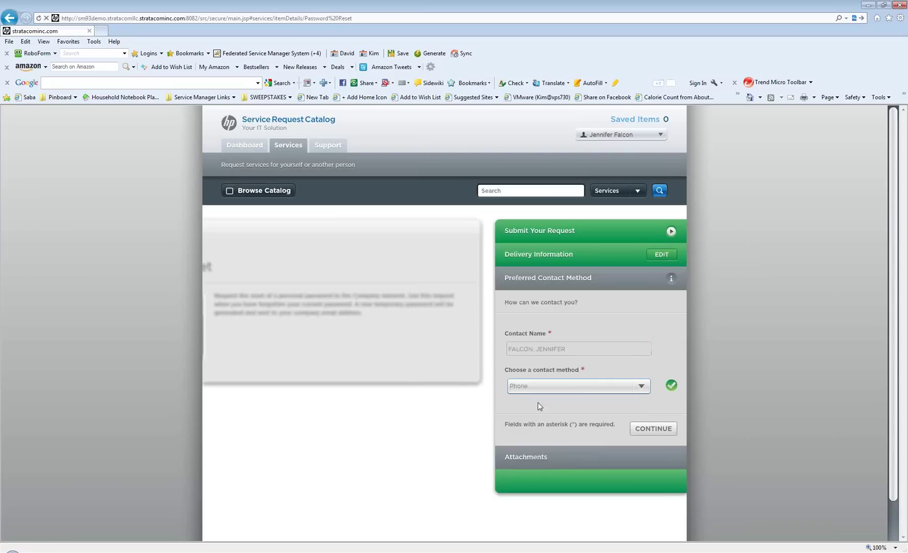
left_click(644, 428)
left_click(648, 454)
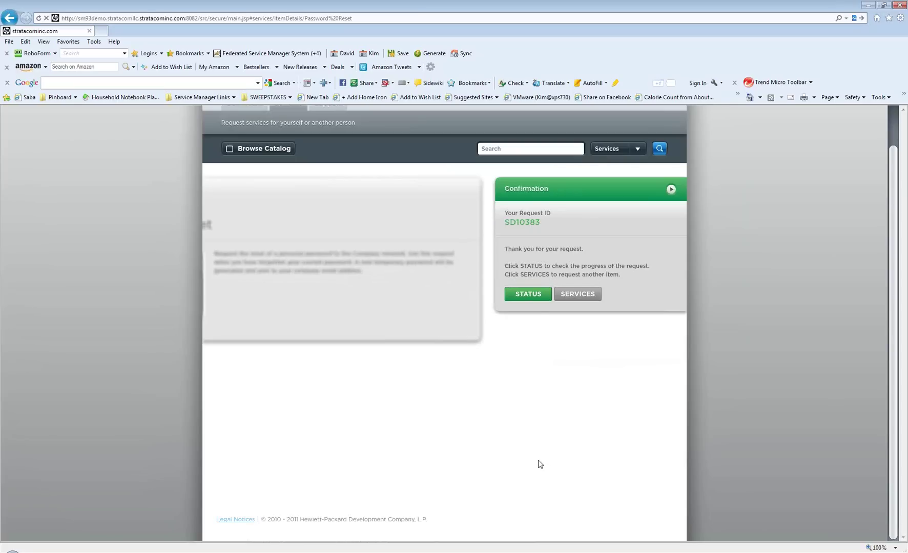
scroll(527, 436, "up", 1)
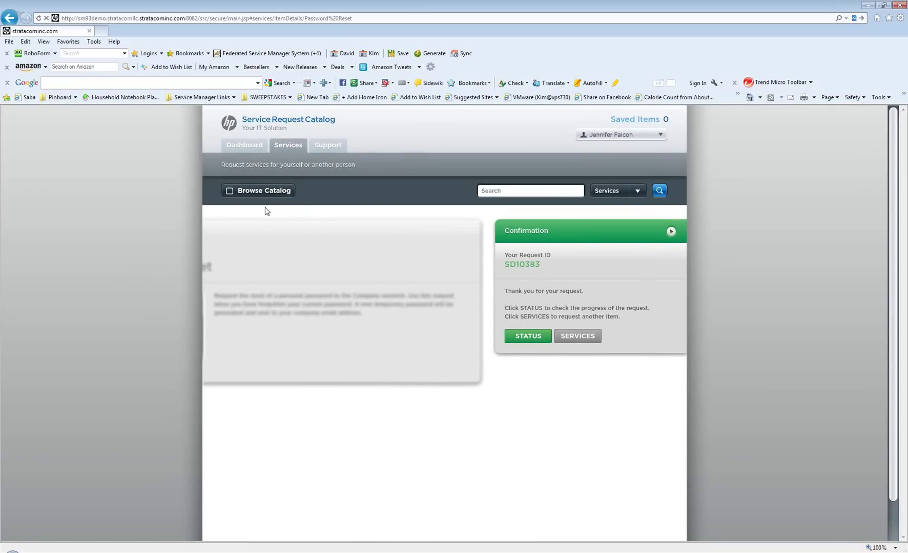
Create a support request 'help on new application' described 'no catalog item exists, not sure where to go for help'
left_click(328, 145)
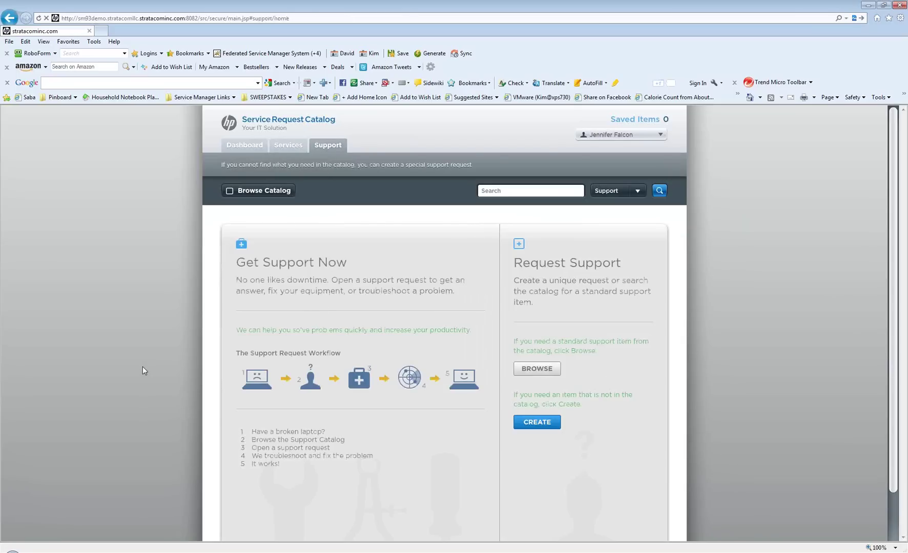
left_click(538, 424)
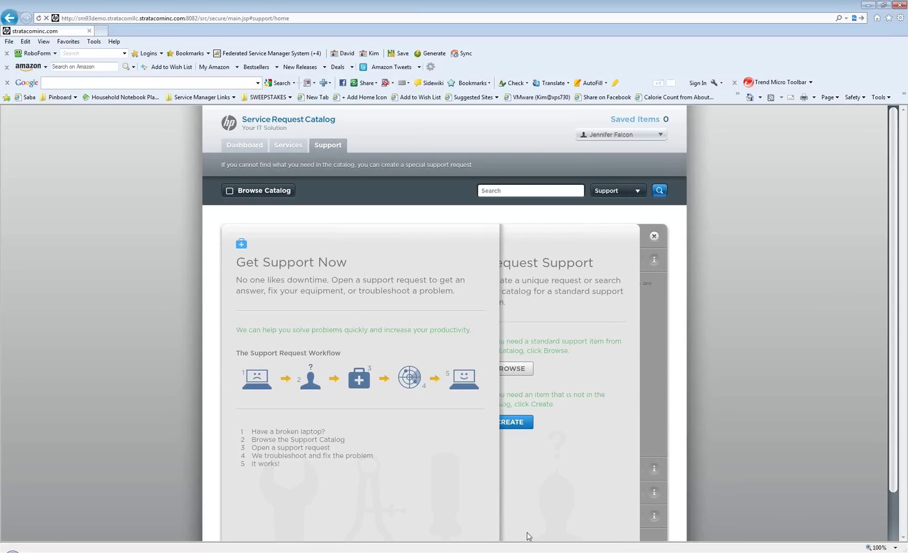
left_click(571, 323)
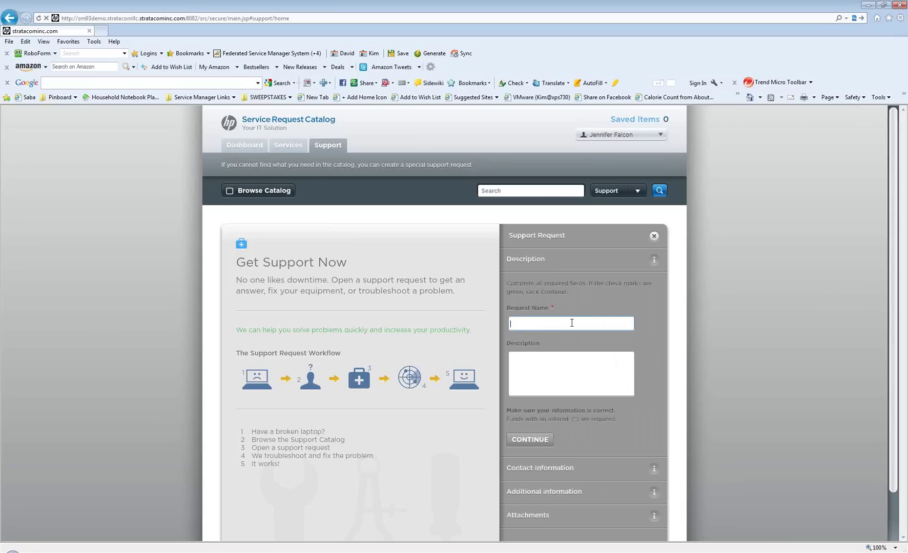
type("help on new application")
key("Tab")
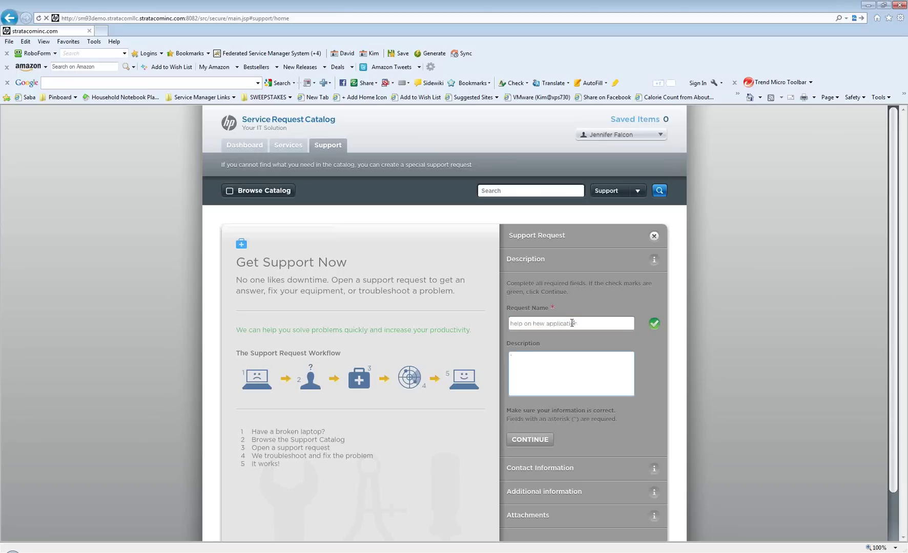
type("no ca")
type("m")
type("ag")
key("BackSpace")
type("log item exists, not sure where to go")
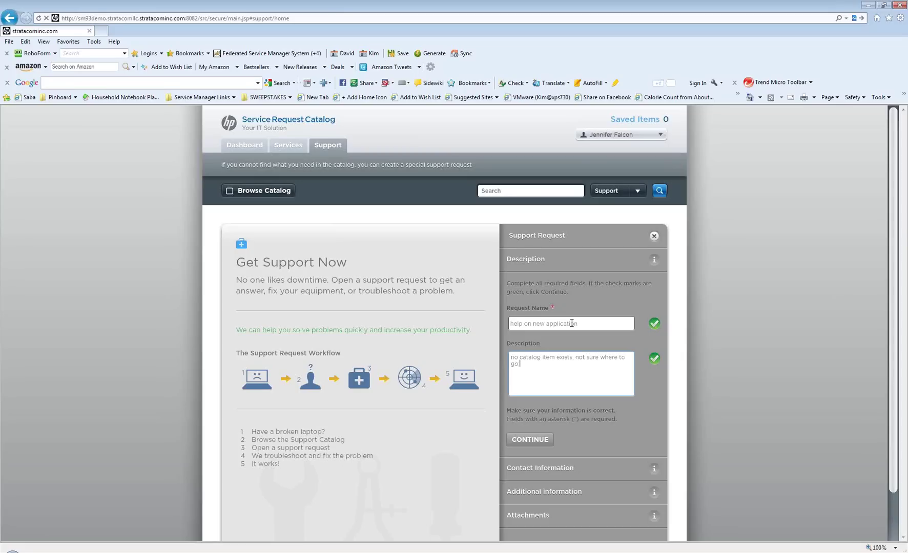
type(" for help")
Set Email as the support request's preferred contact method
left_click(524, 436)
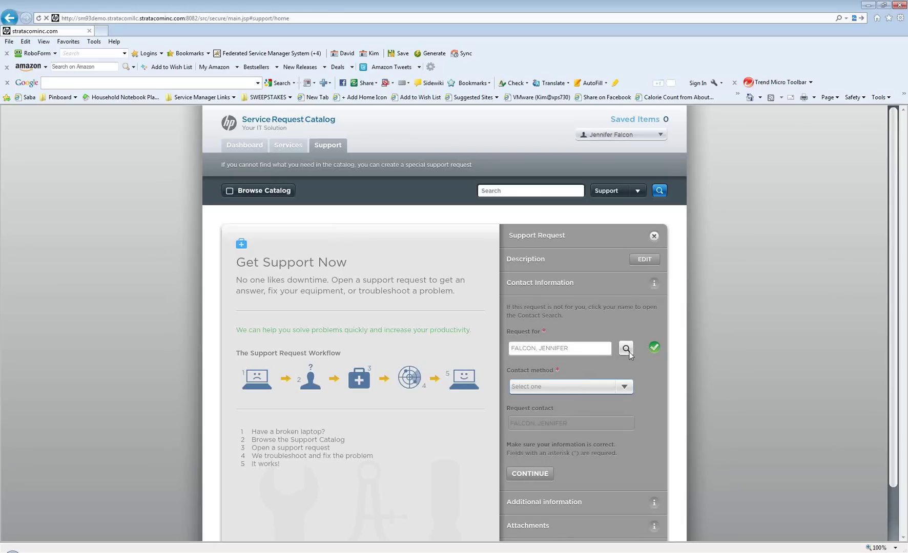
left_click(625, 387)
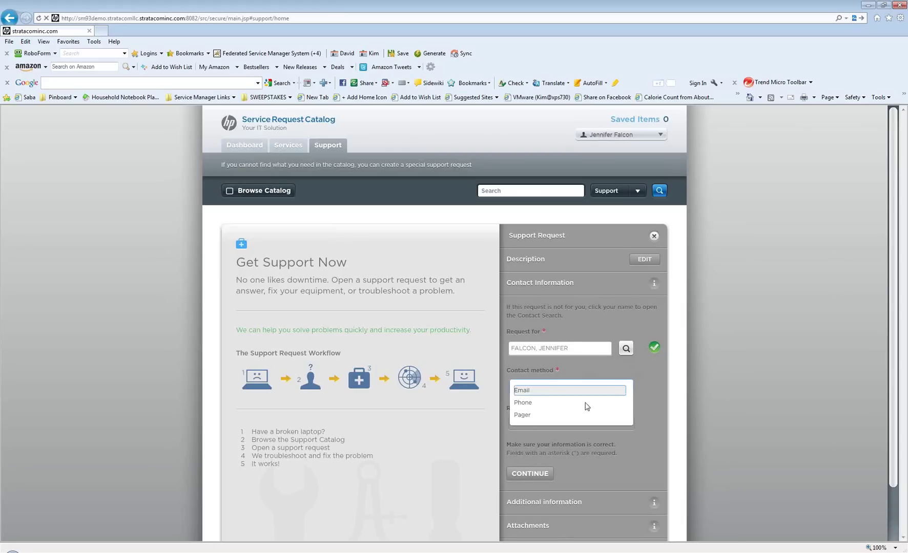
left_click(526, 394)
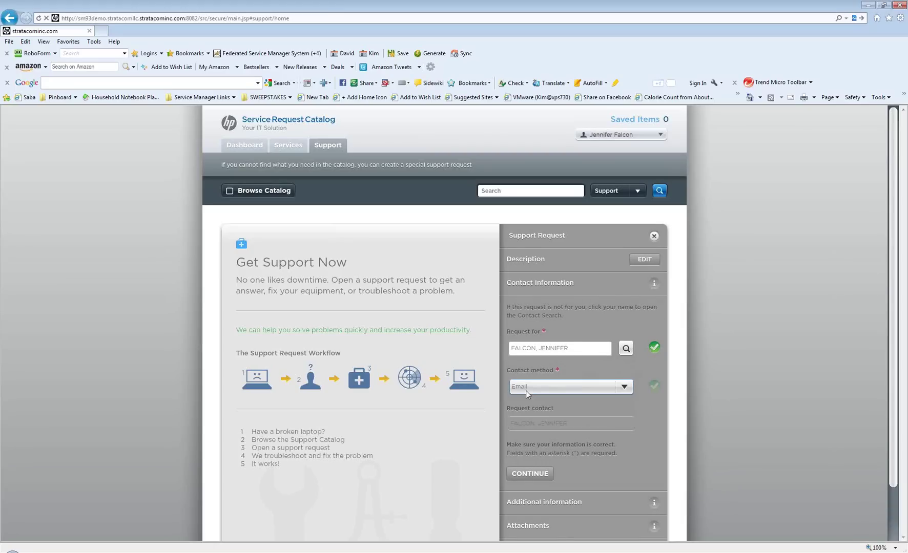
left_click(529, 473)
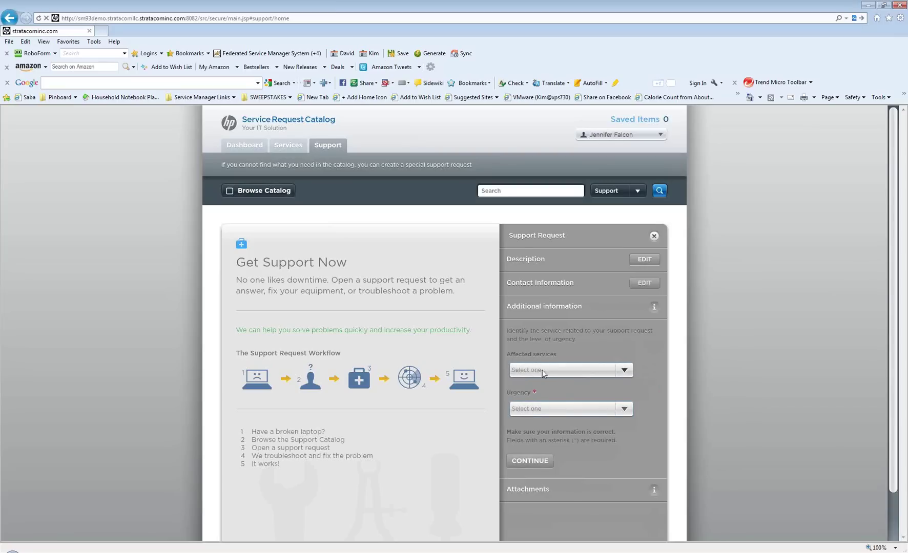
Mark Applications as affected service with High urgency, skip attachments and submit
left_click(542, 371)
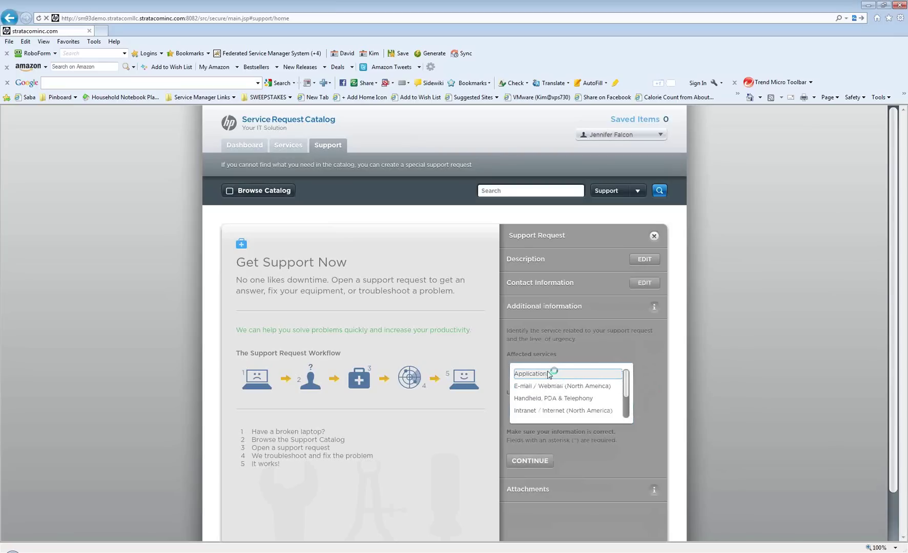
left_click(552, 373)
left_click(565, 406)
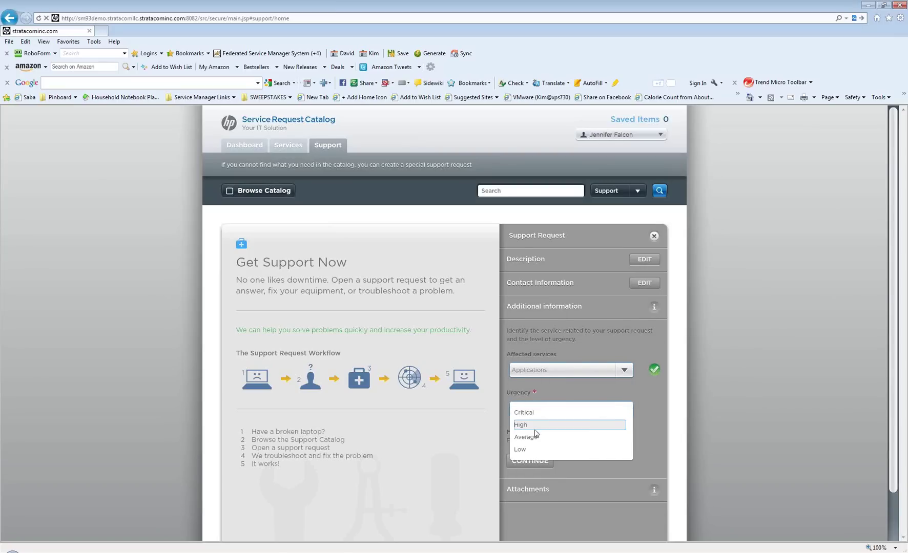
left_click(535, 429)
left_click(533, 461)
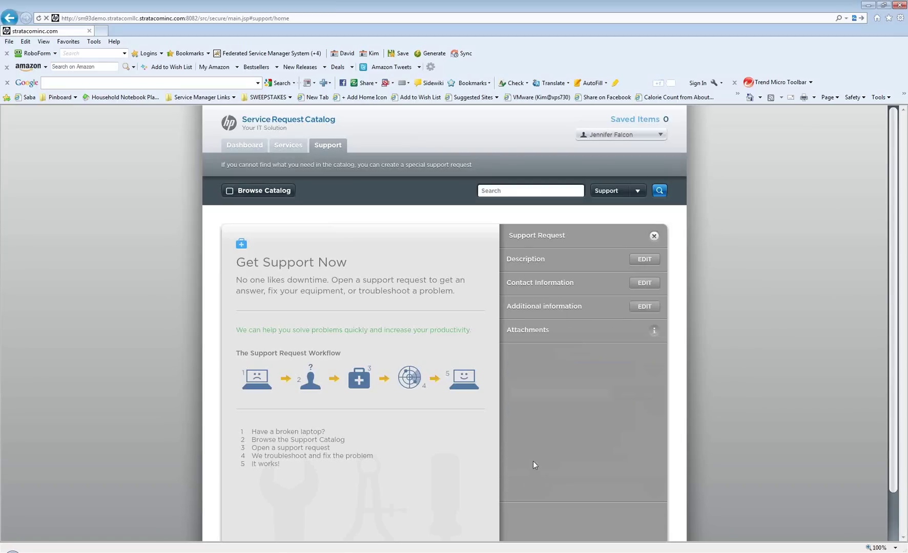
left_click(531, 485)
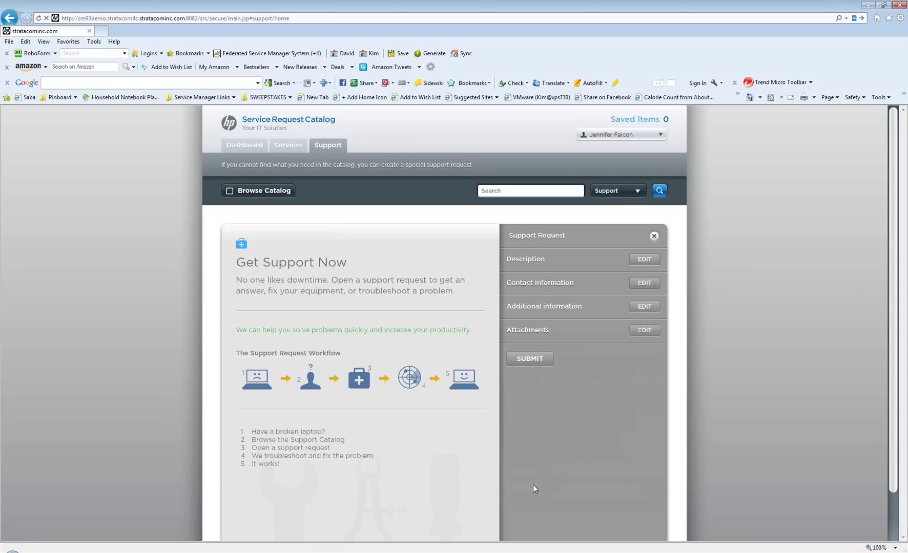
left_click(530, 359)
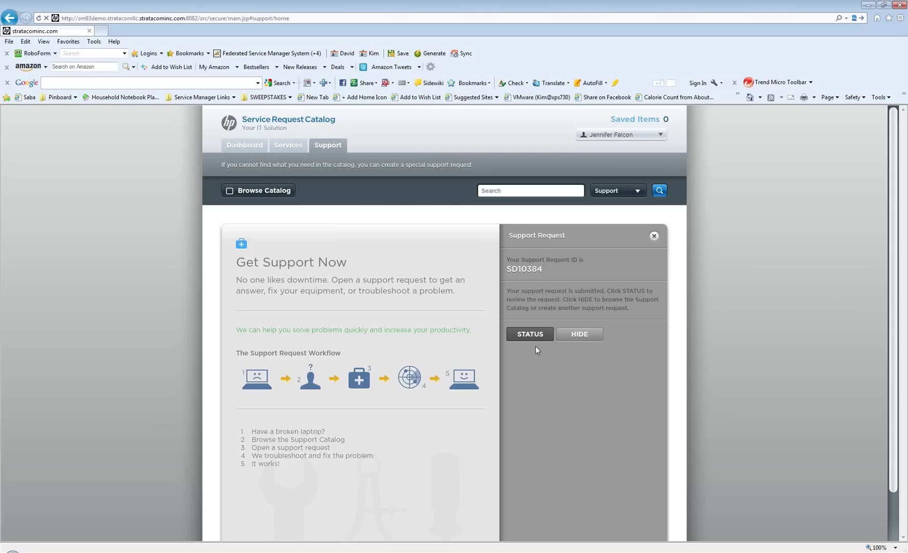
Log out of the requester account via the user menu and confirm
left_click(660, 135)
left_click(611, 180)
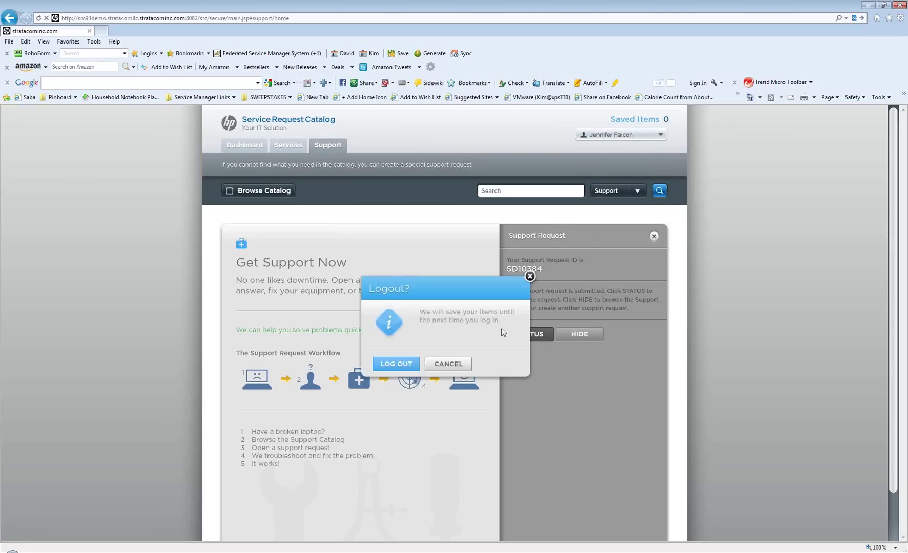
left_click(397, 364)
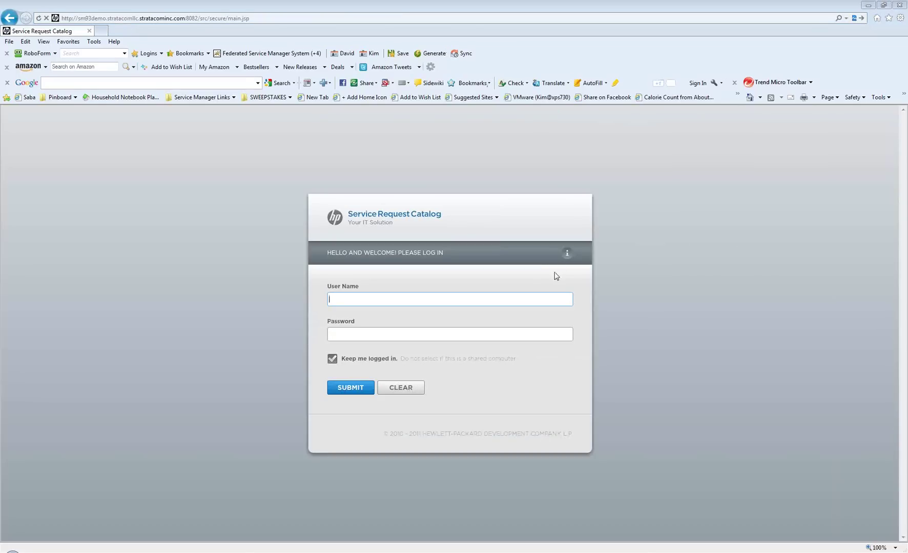
Sign in with the approver account's user name and password
left_click(553, 296)
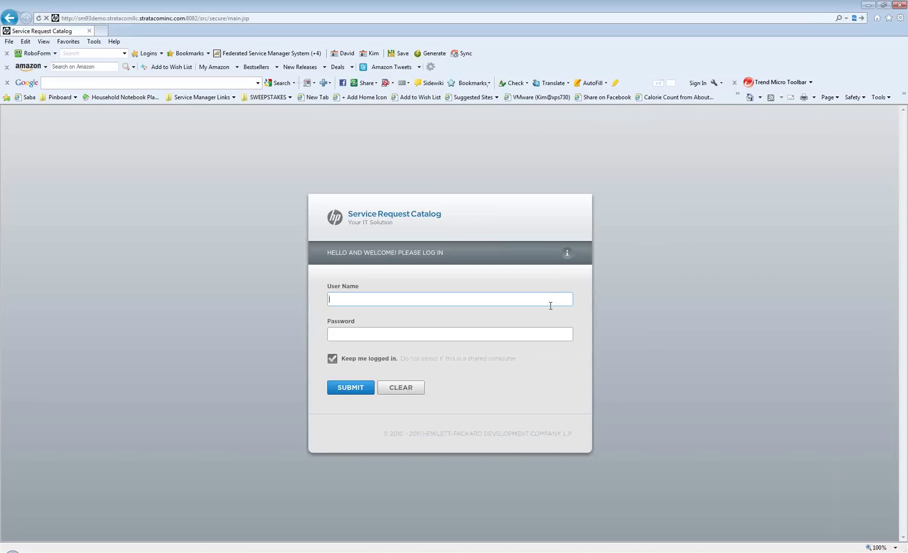
type("sdapprover********")
key("Return")
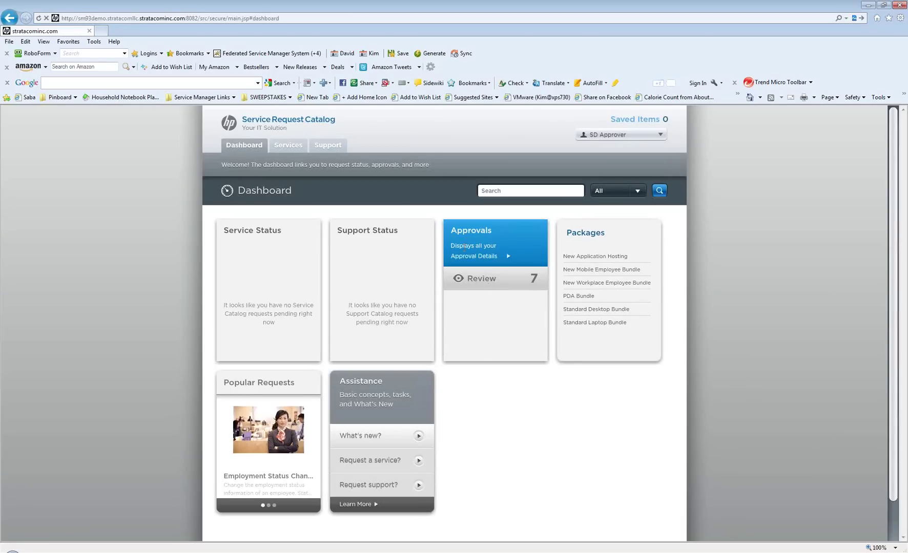
Approve request SD10383, 'password reset for exchange', from the Approvals review list
left_click(464, 278)
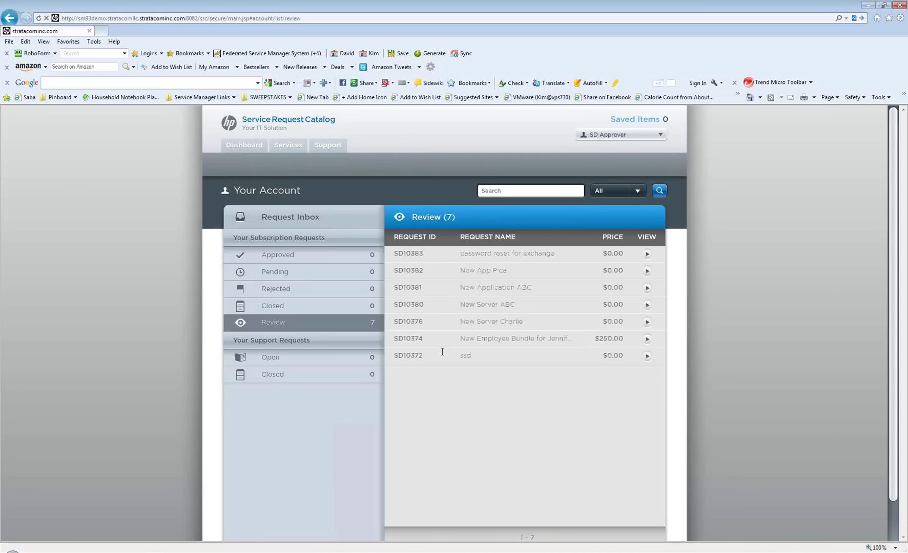
left_click(648, 254)
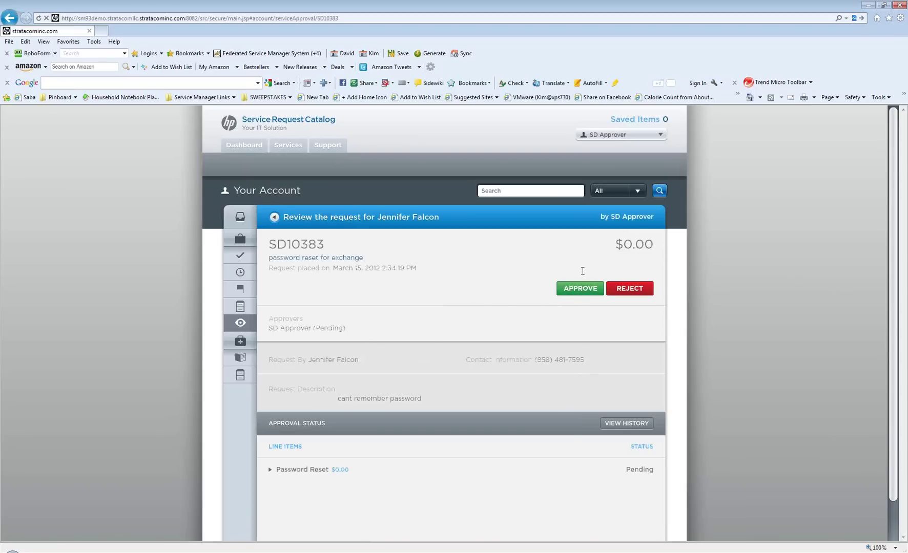
left_click(580, 288)
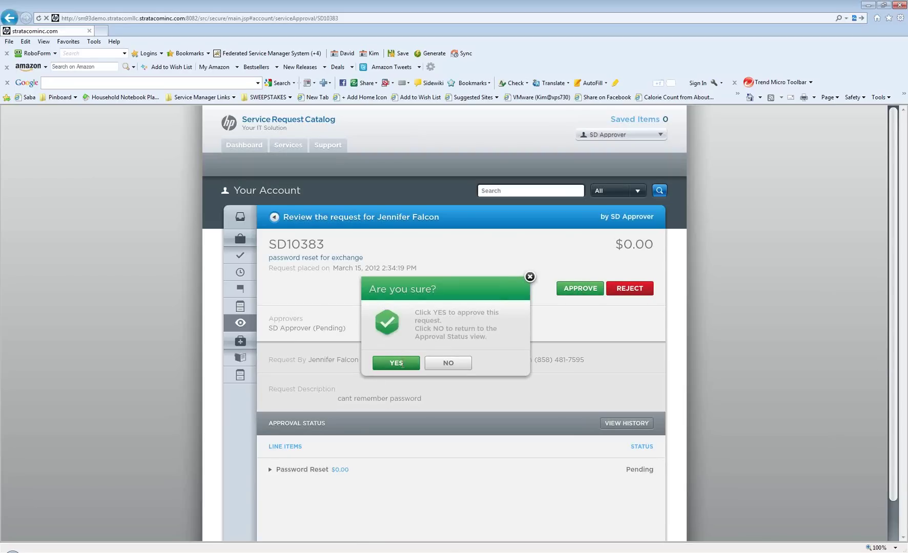
left_click(402, 365)
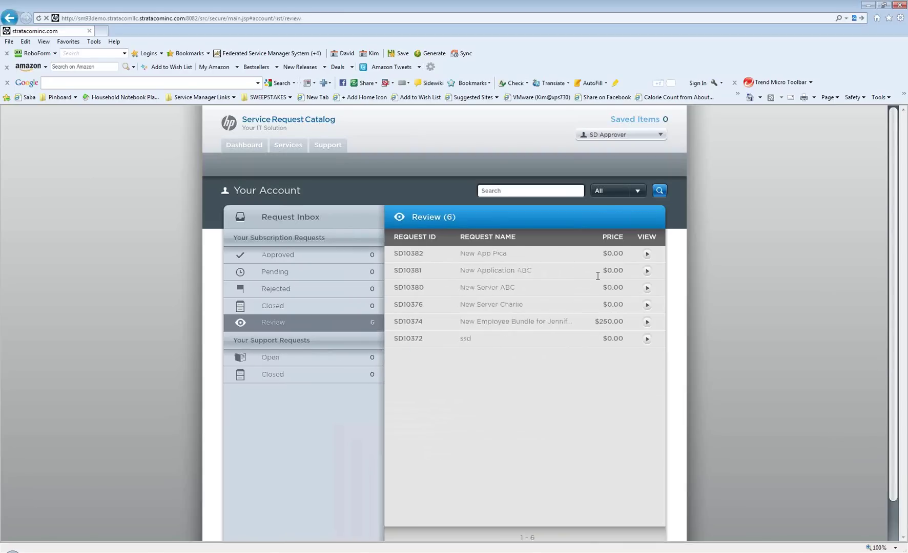
Reject New Application ABC (SD10381) citing 'Need more information', then return to the review list
left_click(647, 271)
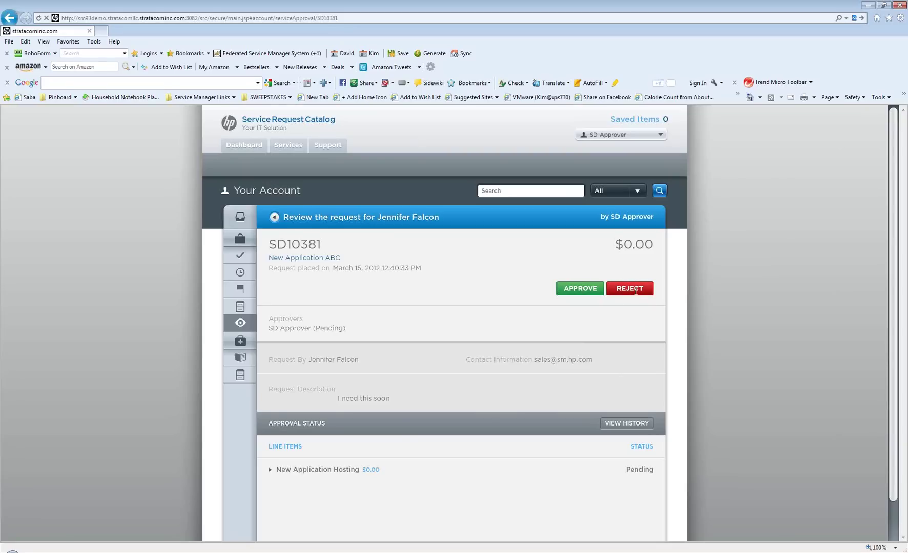
left_click(636, 291)
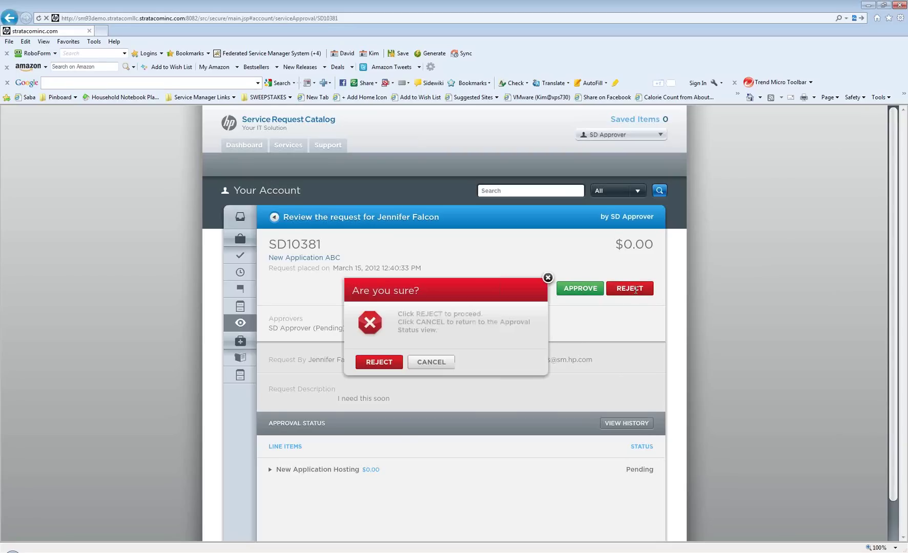
left_click(374, 362)
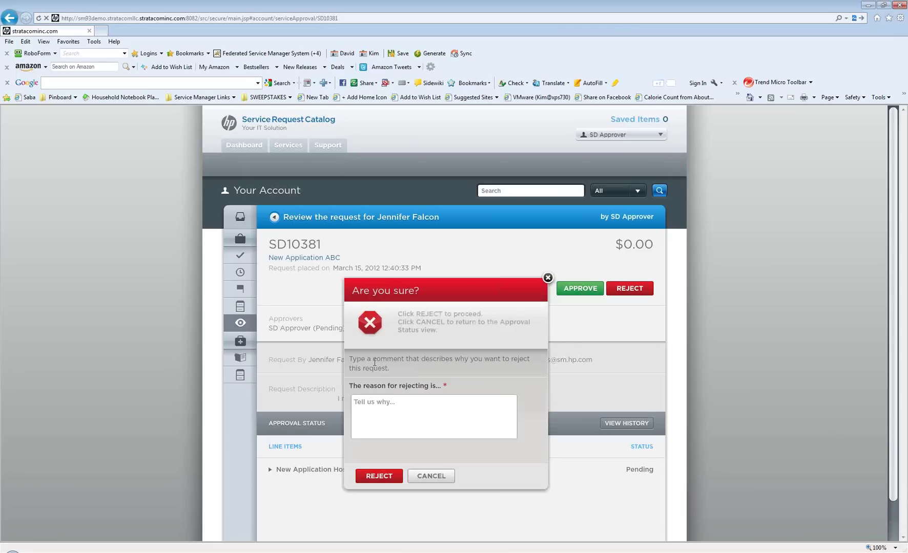
left_click(401, 404)
type("Need more information")
left_click(386, 477)
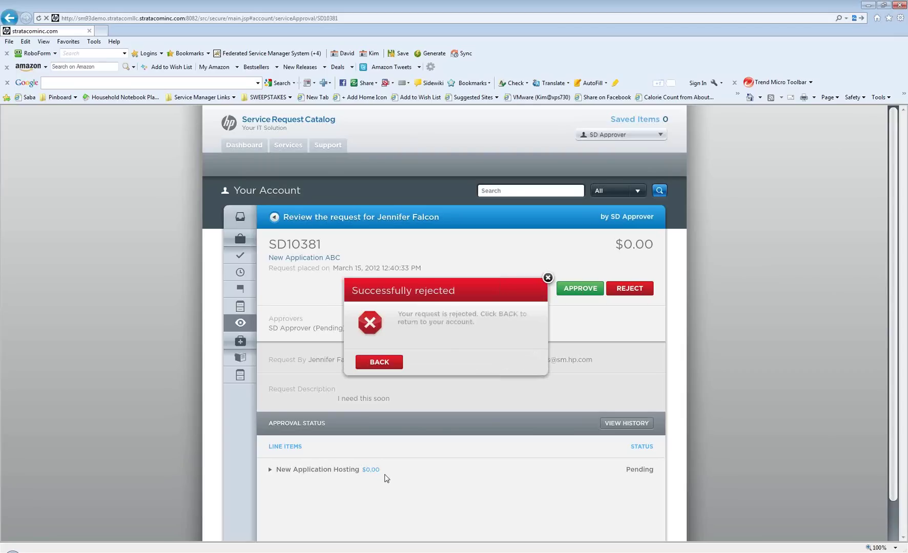
left_click(379, 360)
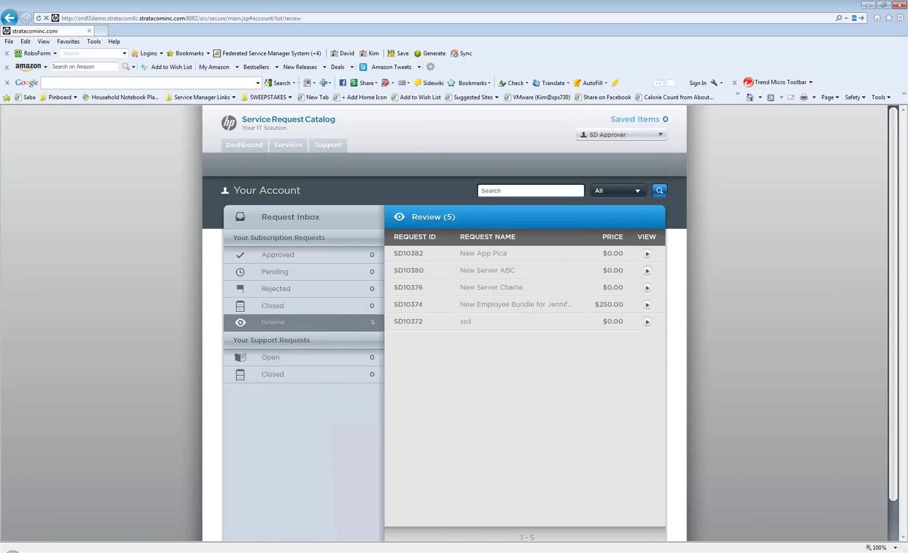
Return to the PowerPoint slide show and advance to the 'Questions?' slide
left_click(350, 544)
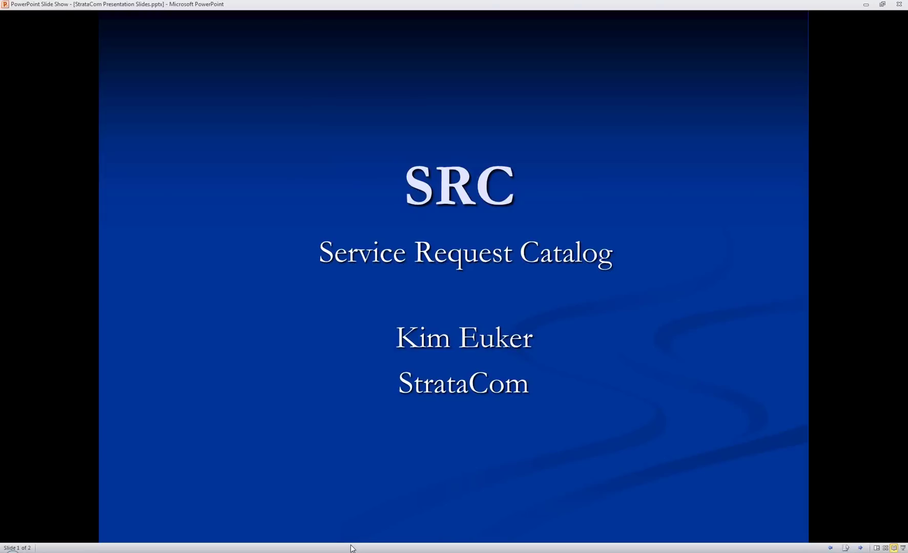
left_click(422, 452)
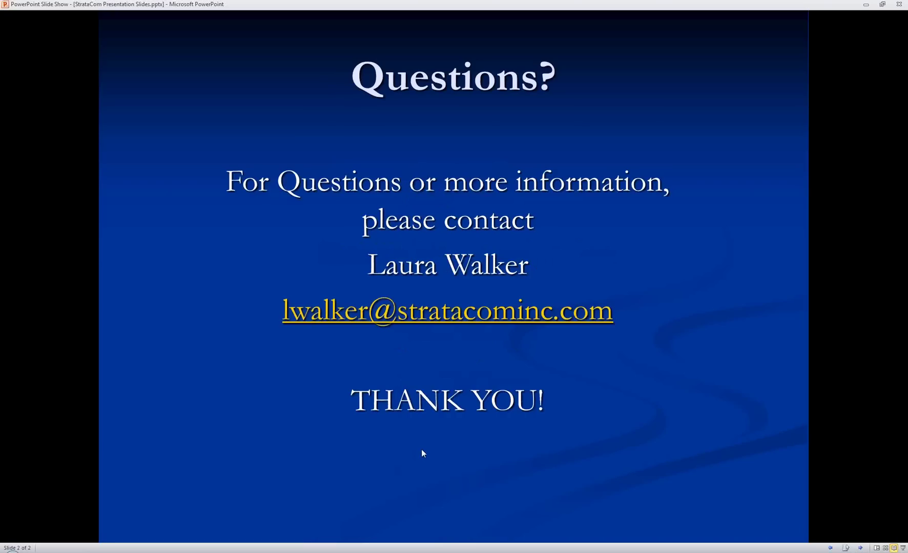